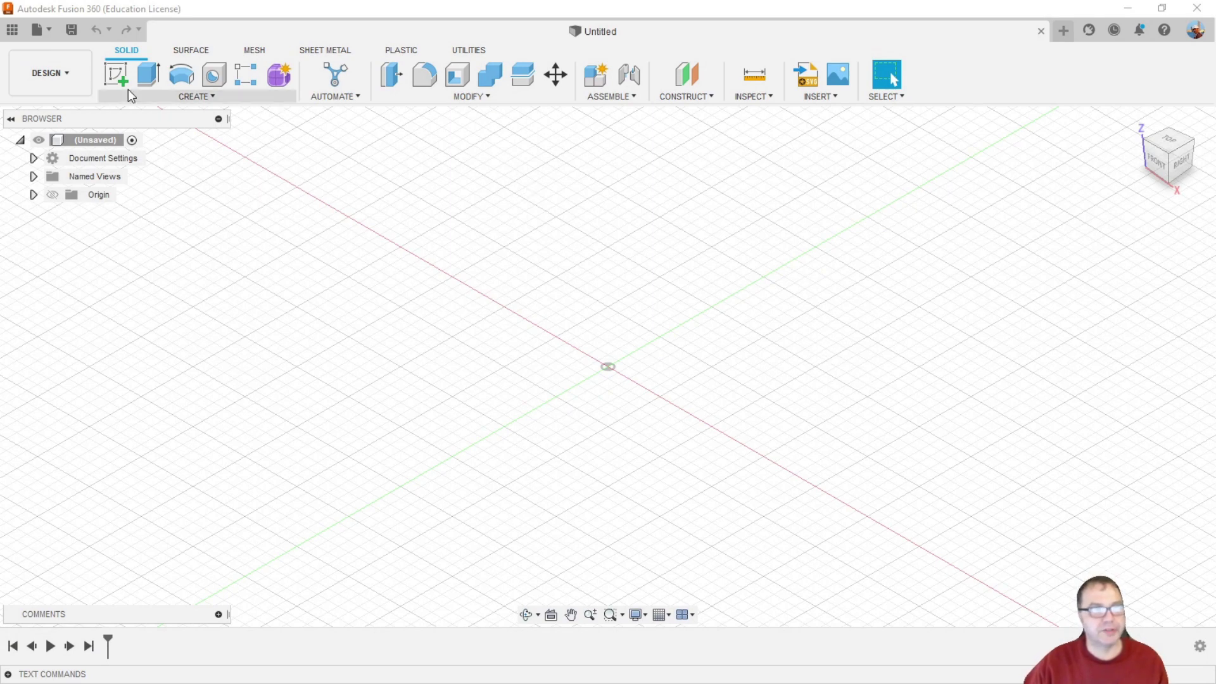
Create a new electronics design and add a new schematic to it
{"action": "left_click", "coordinate": [50, 31]}
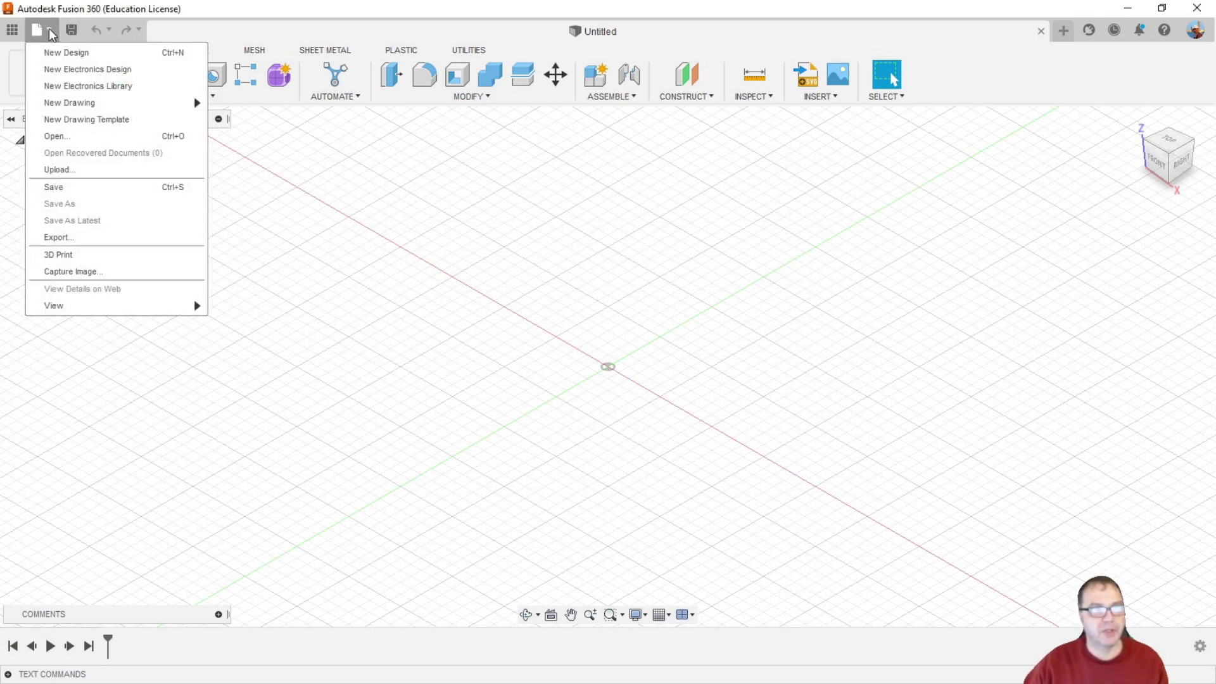
{"action": "left_click", "coordinate": [57, 72]}
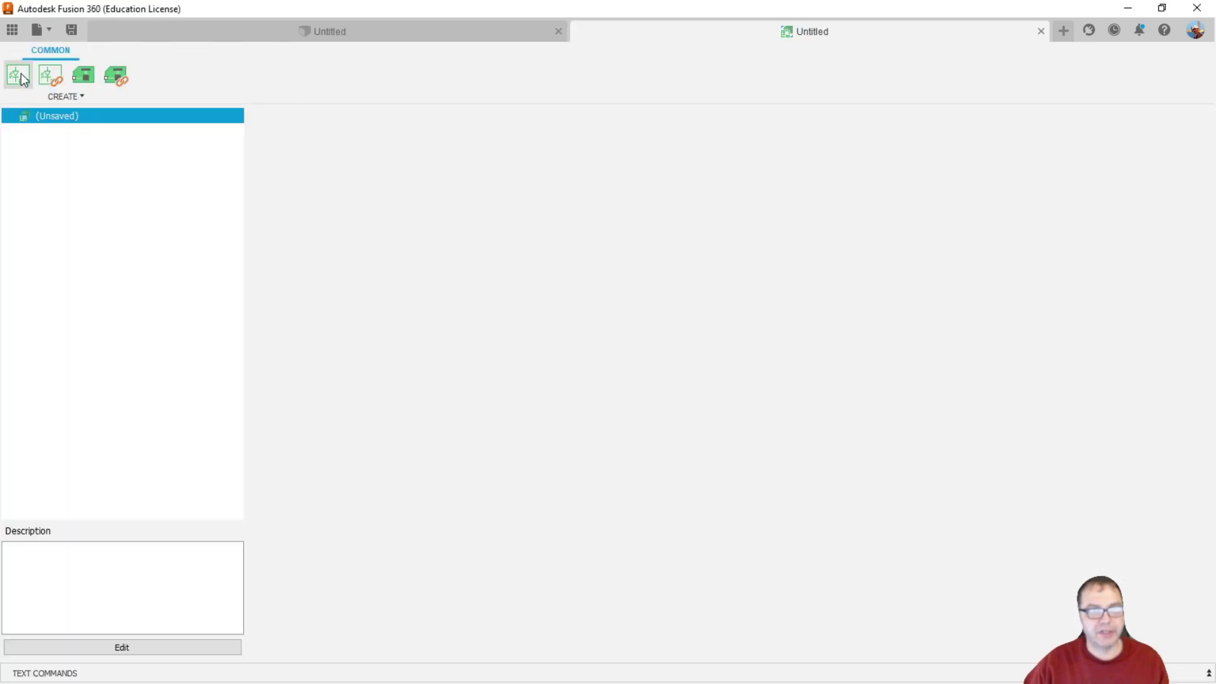
{"action": "left_click", "coordinate": [19, 76]}
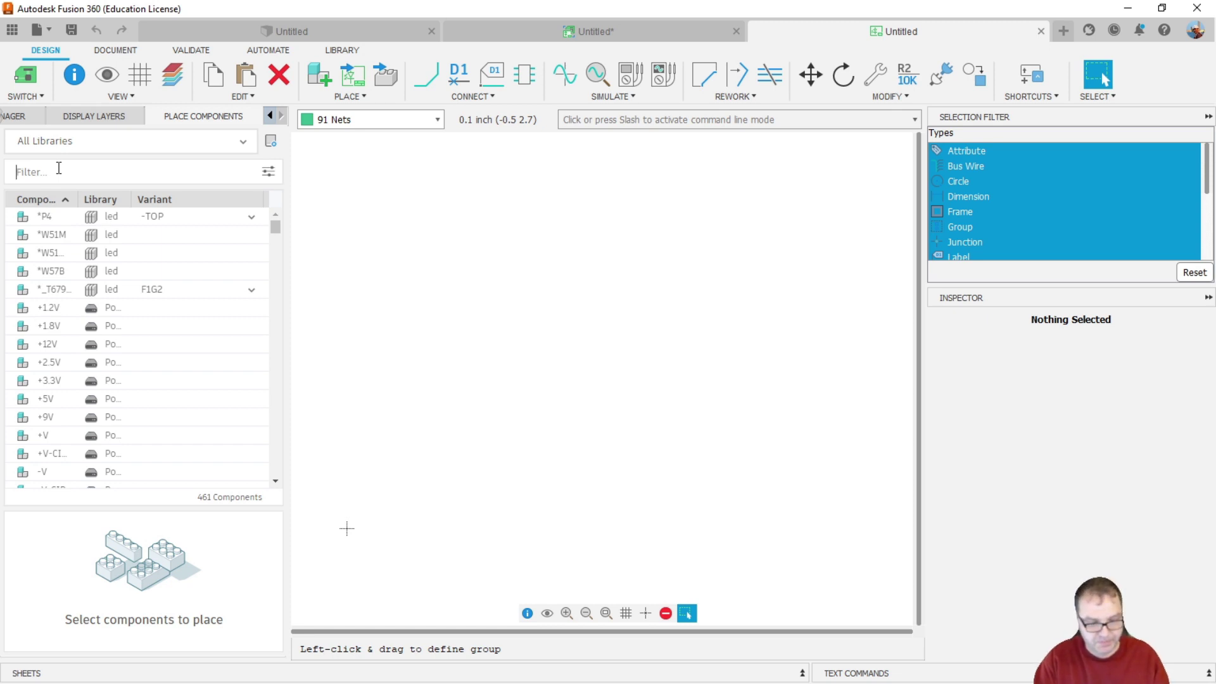
Find the resistor R with the AXIAL-7.2MM-PITCH variant and place one in the middle of the schematic
{"action": "left_click", "coordinate": [59, 168]}
{"action": "type", "text": "rest"}
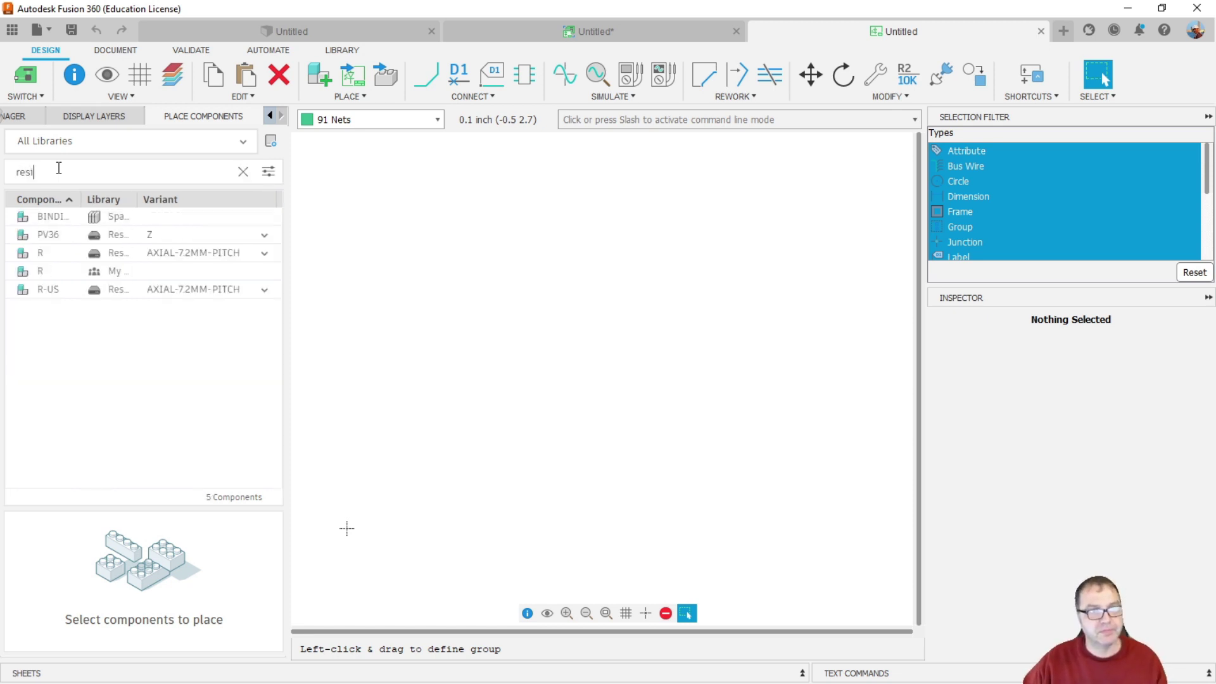
{"action": "left_click", "coordinate": [41, 255]}
{"action": "left_click_drag", "start_coordinate": [41, 255], "coordinate": [549, 354]}
{"action": "key", "text": "Escape"}
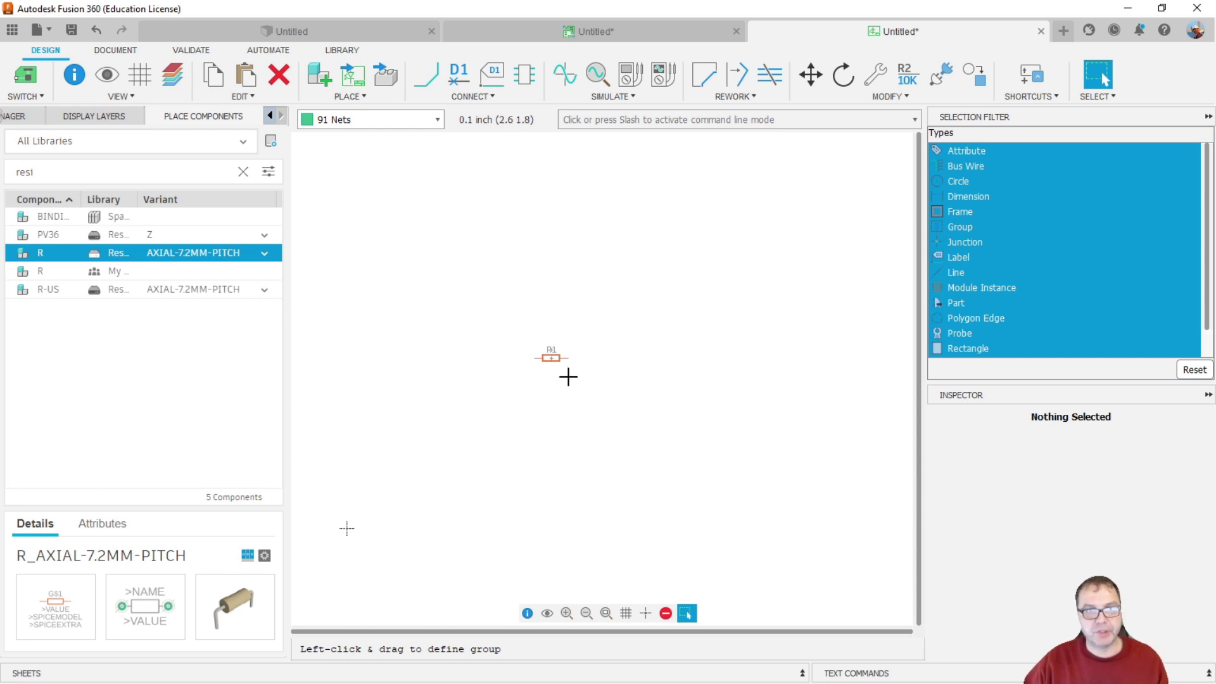
Switch to the PCB document and move resistor R1 inside the lower part of the board outline
{"action": "left_click", "coordinate": [27, 74]}
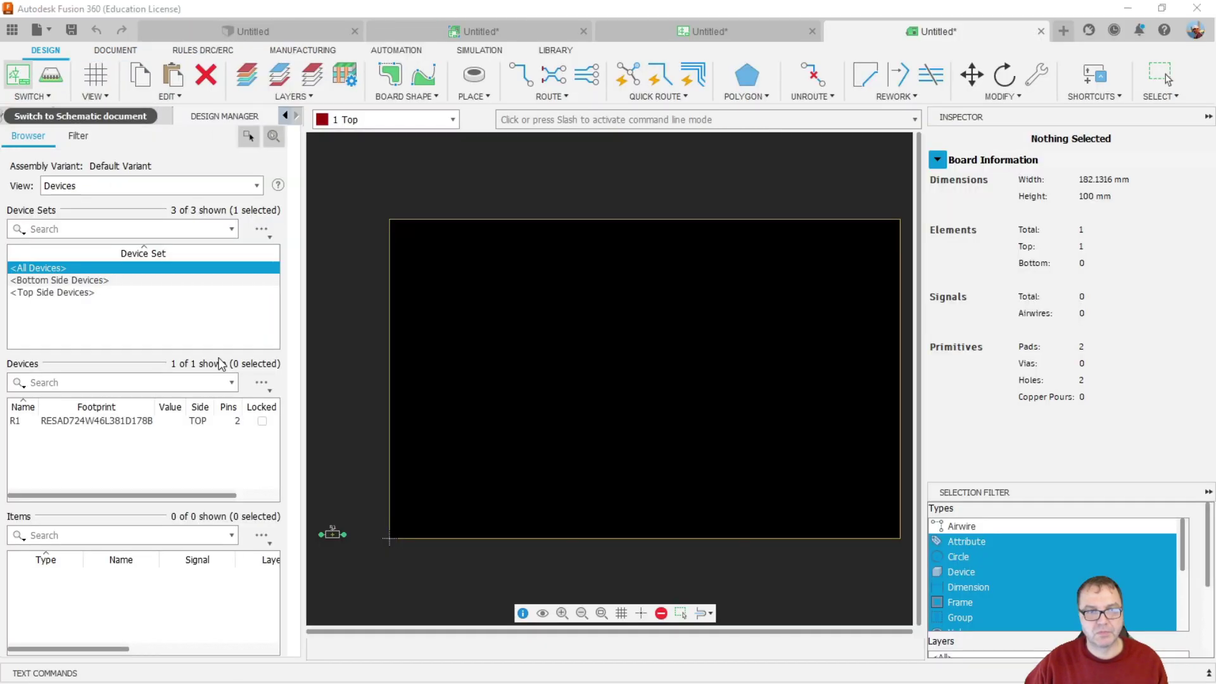
{"action": "left_click", "coordinate": [332, 535]}
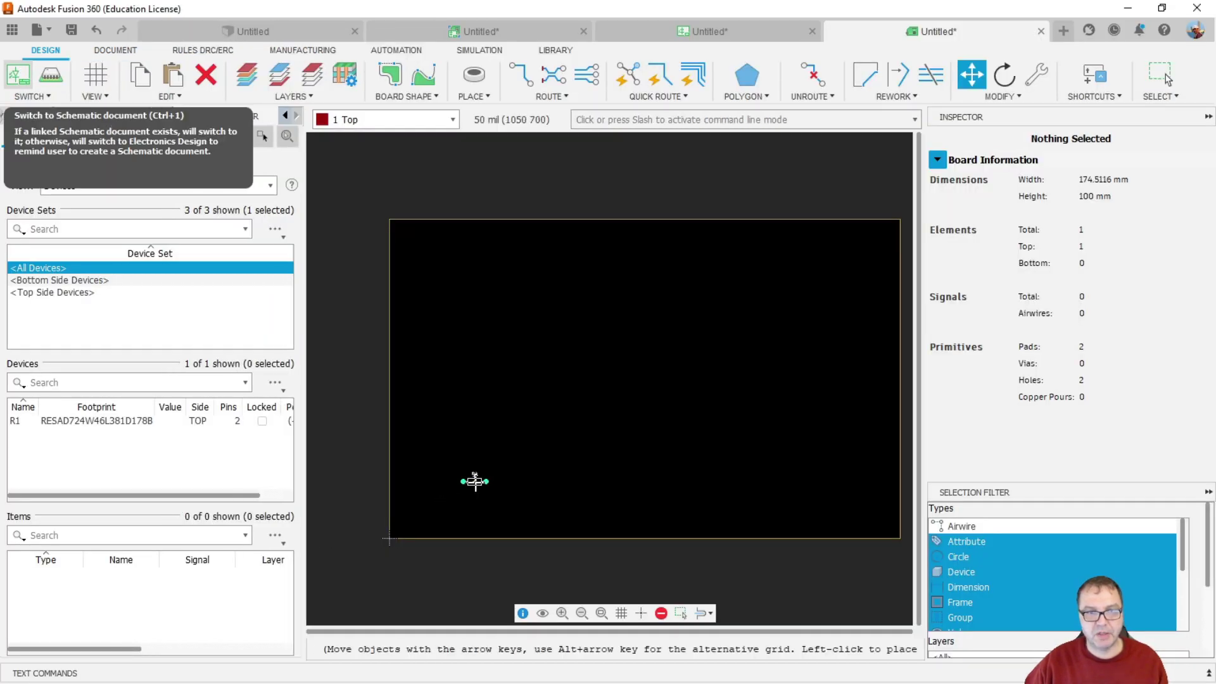
{"action": "left_click", "coordinate": [494, 477]}
{"action": "key", "text": "Escape"}
Shrink the board outline to about 2549 by 2387 mil by moving its right and top edges inward
{"action": "key", "text": "m"}
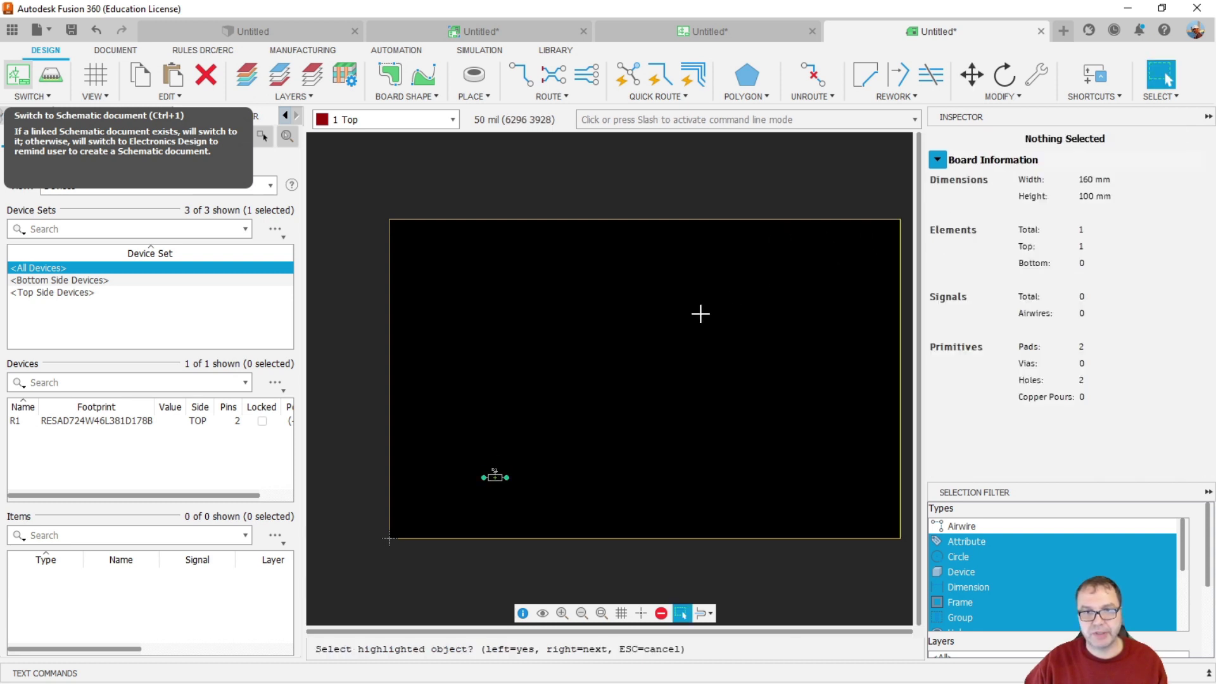
{"action": "left_click", "coordinate": [698, 317]}
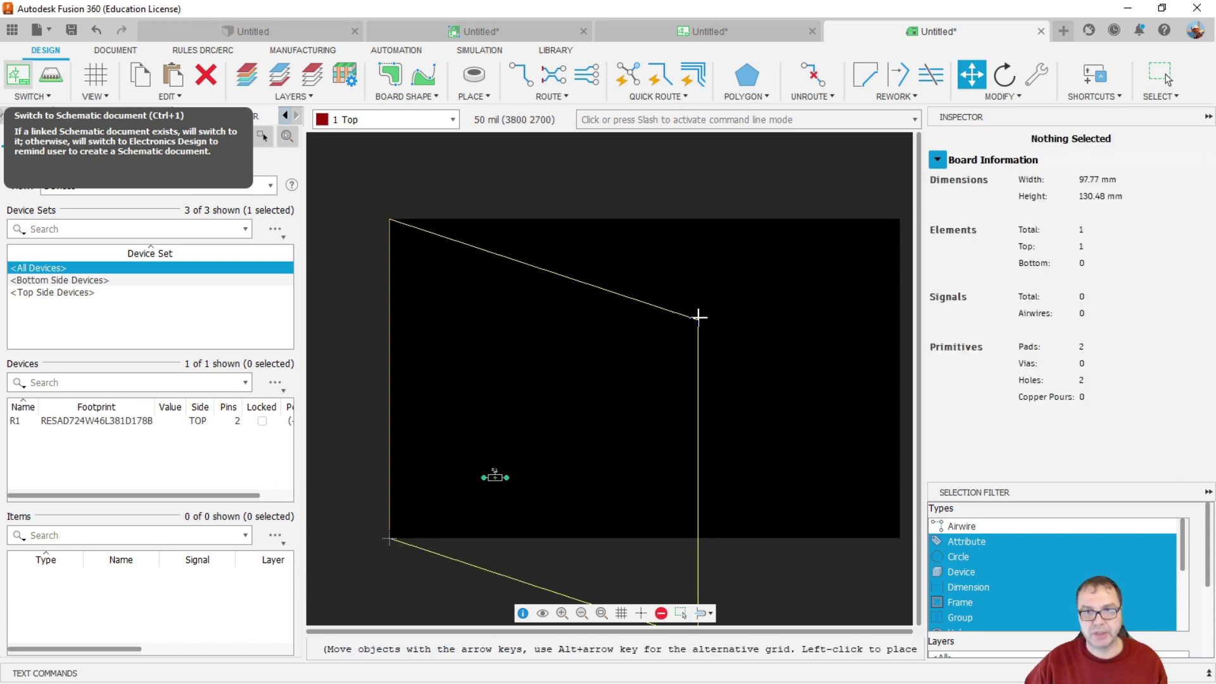
{"action": "left_click", "coordinate": [595, 217]}
{"action": "left_click", "coordinate": [488, 217]}
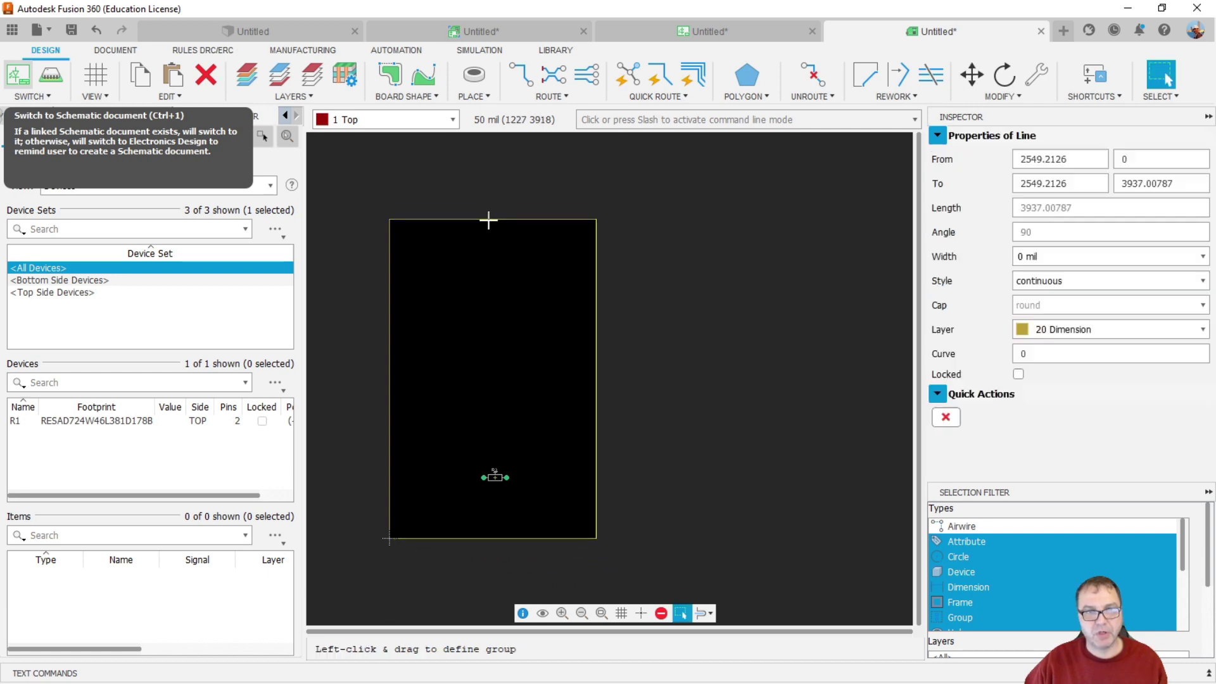
{"action": "left_click", "coordinate": [491, 344]}
{"action": "key", "text": "Escape"}
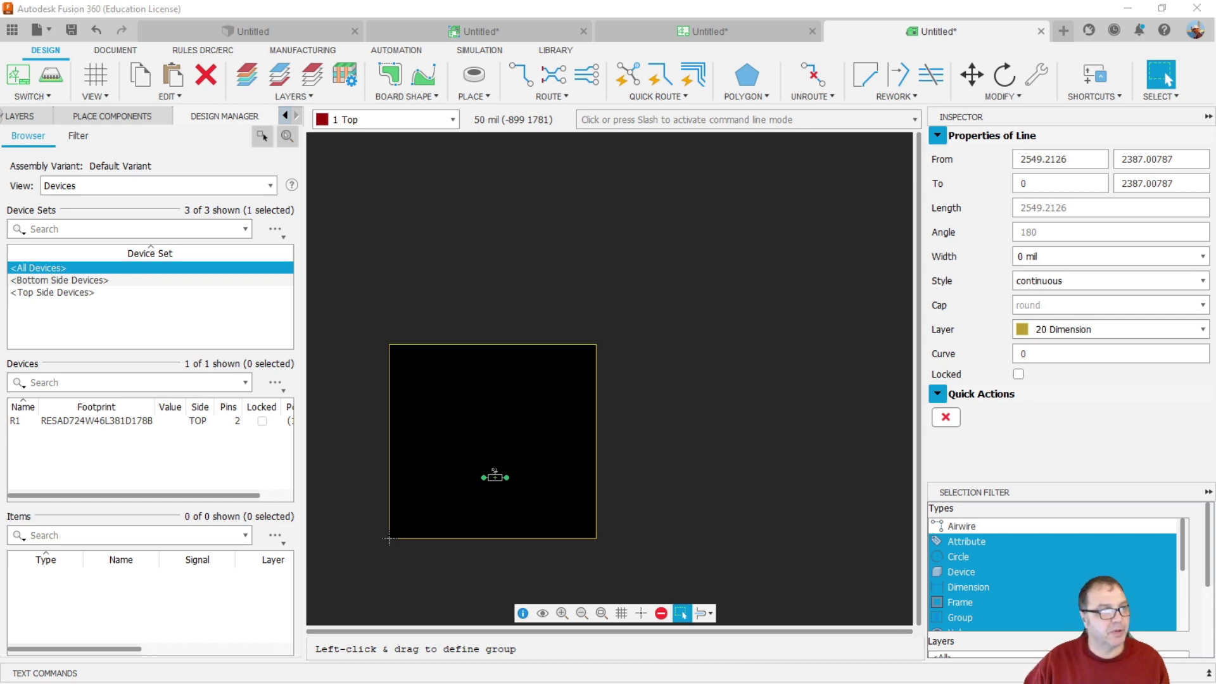
Switch to the PowerPoint presentation, duplicate the dome logo beside the original, and scale the copy down to a small size
{"action": "key", "text": "alt+Tab"}
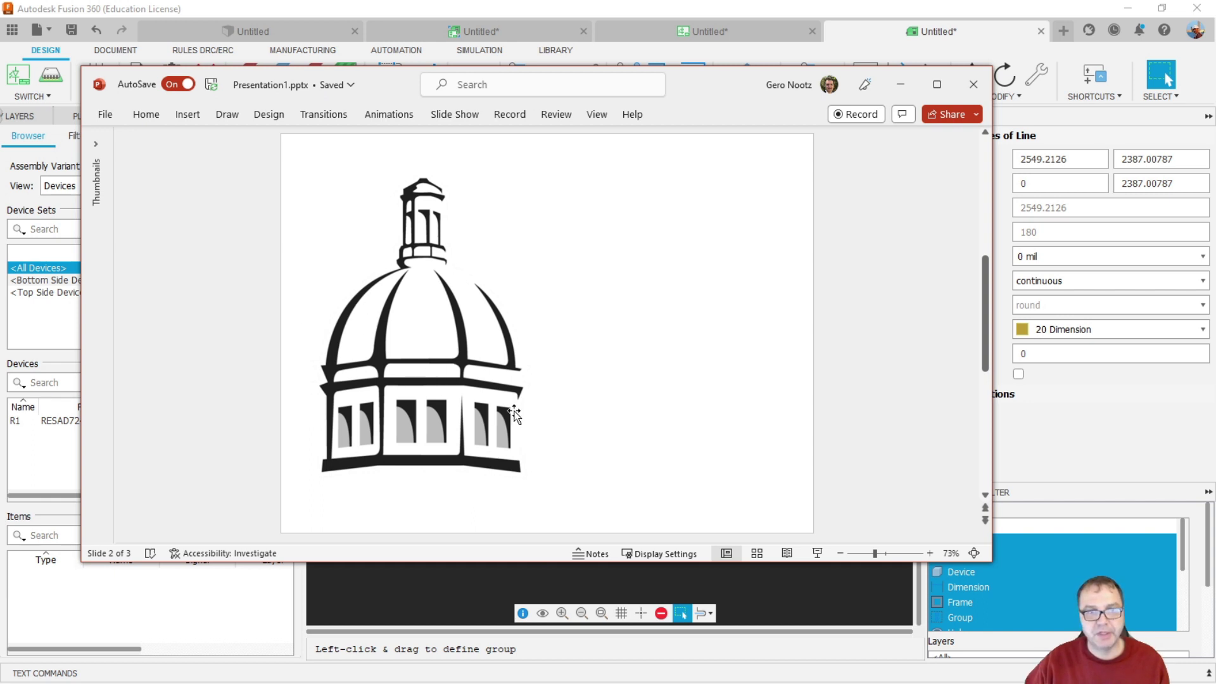
{"action": "left_click", "coordinate": [420, 327]}
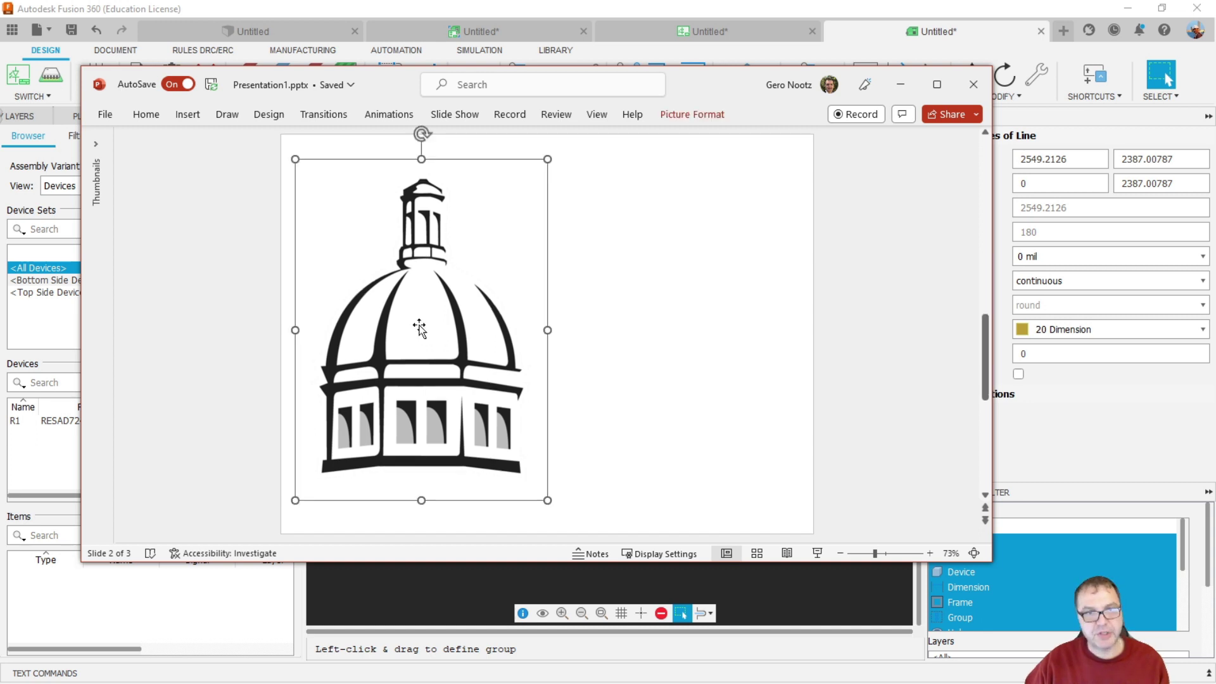
{"action": "left_click", "coordinate": [704, 322]}
{"action": "key", "text": "ctrl+v"}
{"action": "left_click_drag", "start_coordinate": [453, 459], "coordinate": [696, 454]}
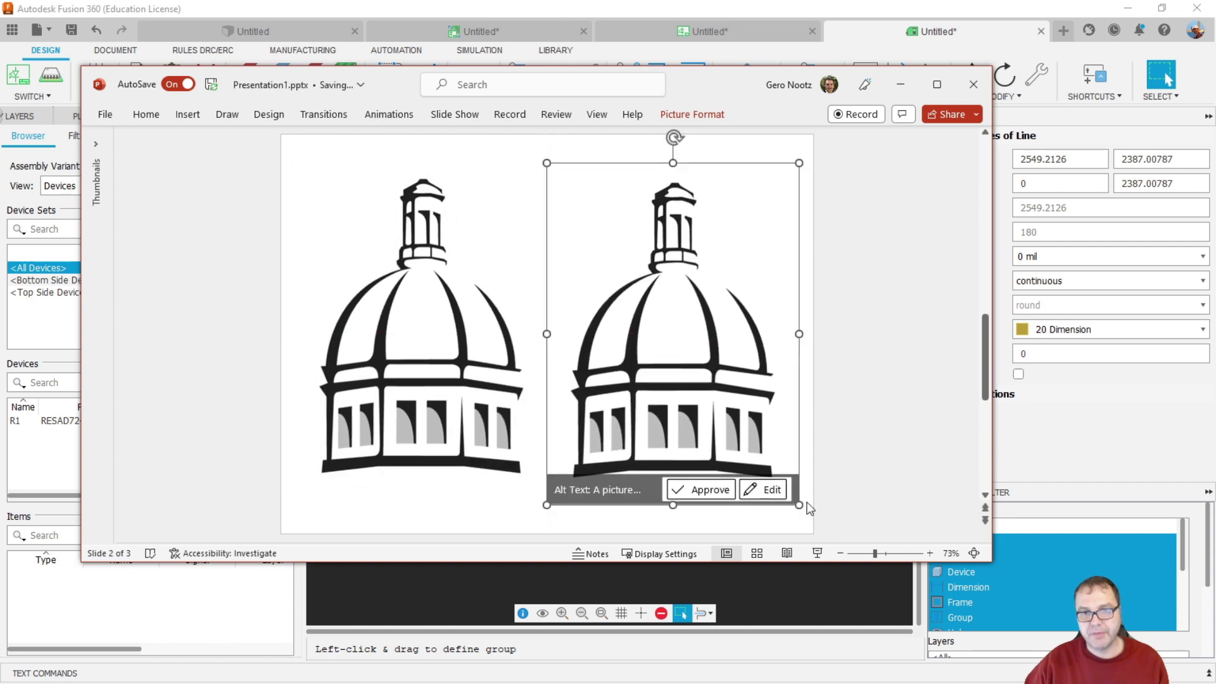
{"action": "left_click_drag", "start_coordinate": [799, 505], "coordinate": [622, 237]}
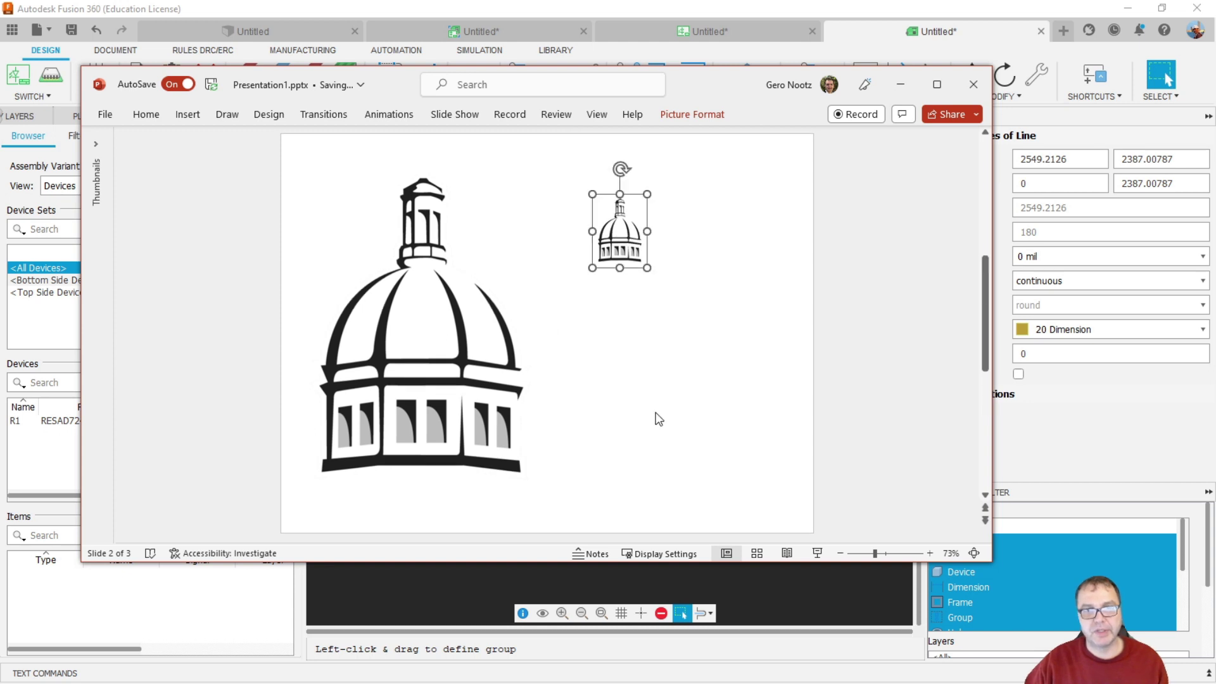
Save the small dome logo as the picture Picture1.png in the Temp folder
{"action": "right_click", "coordinate": [625, 241]}
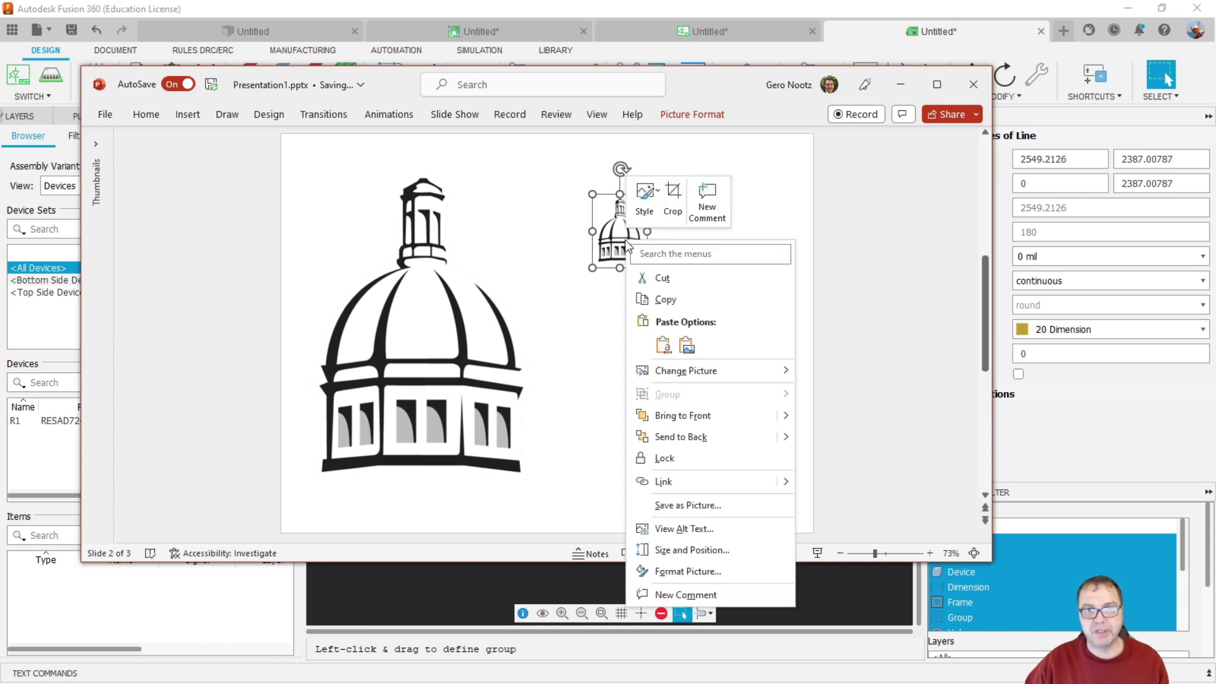
{"action": "left_click", "coordinate": [694, 507]}
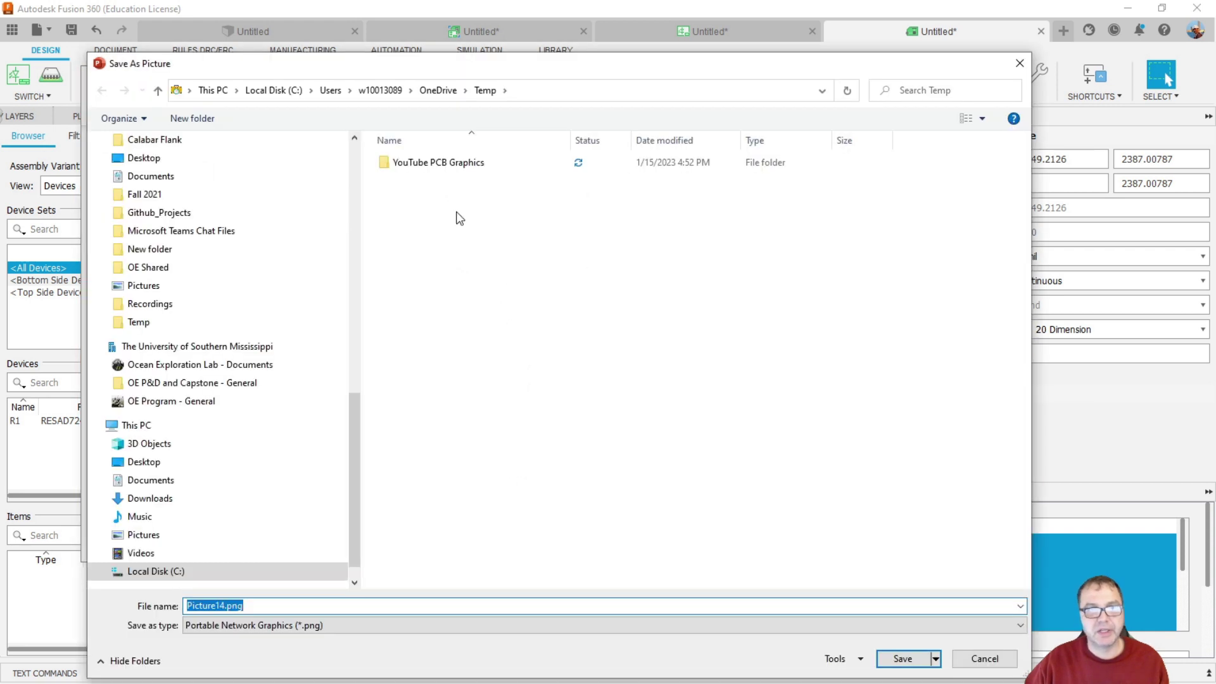
{"action": "left_click", "coordinate": [226, 605]}
{"action": "key", "text": "BackSpace"}
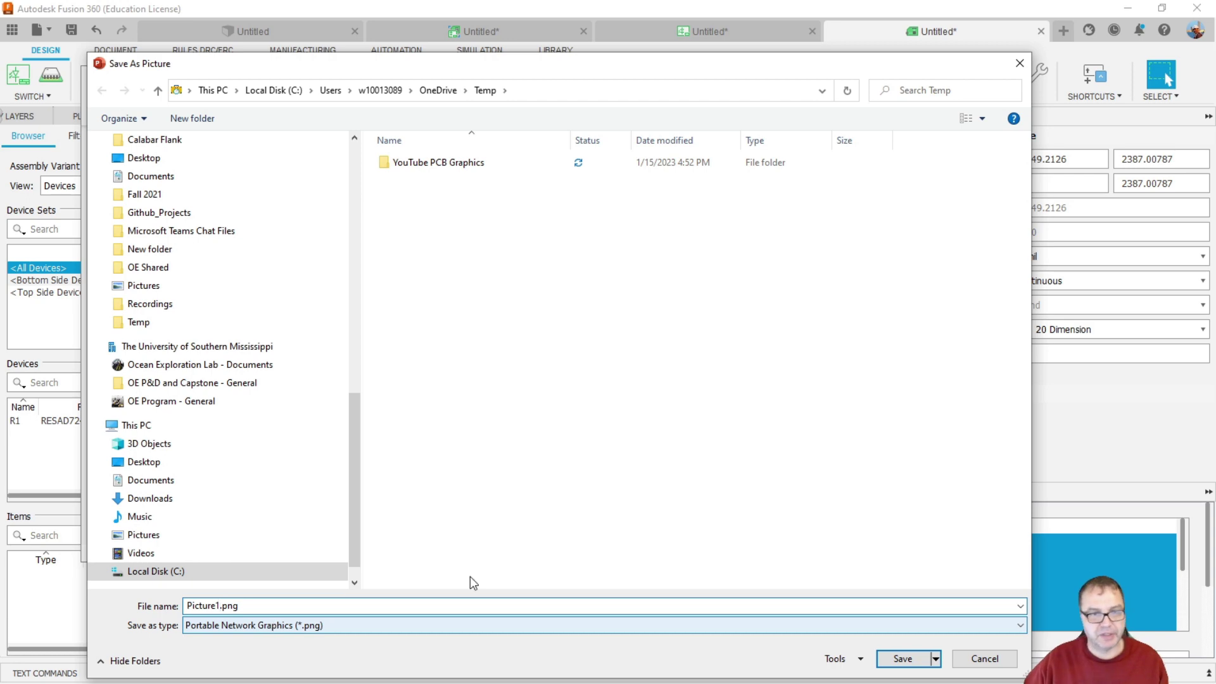
{"action": "left_click", "coordinate": [903, 658]}
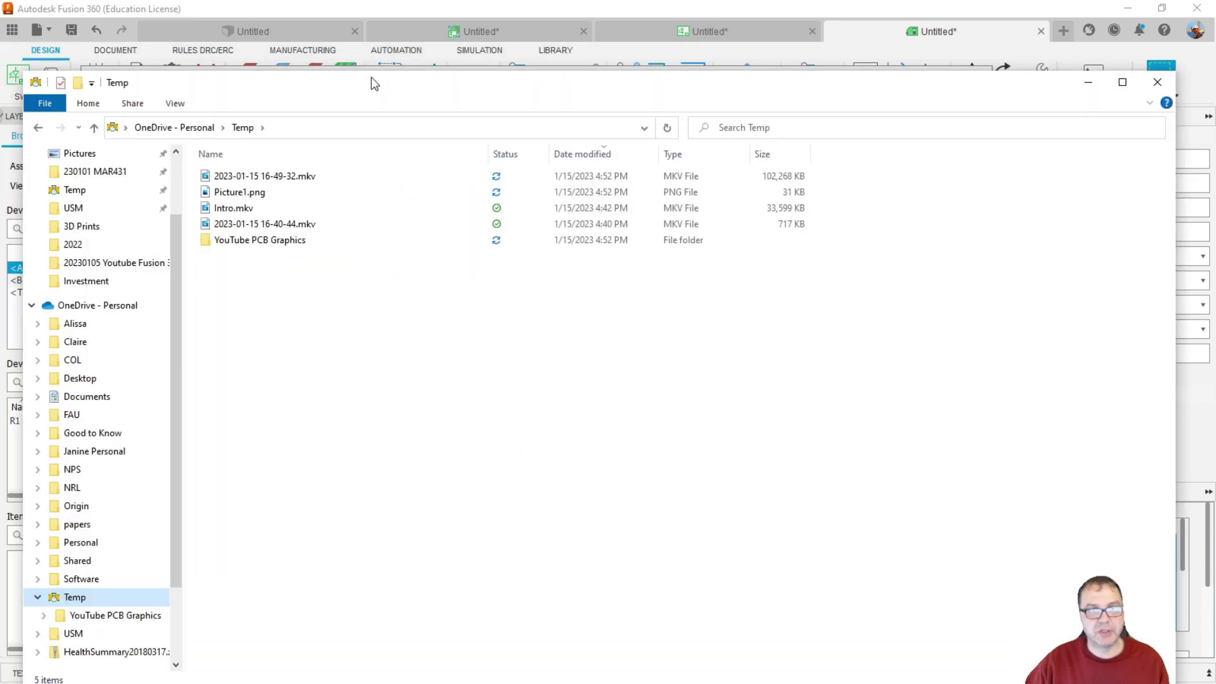
Open Picture1.png from the Temp folder in Paint and save it
{"action": "right_click", "coordinate": [278, 125]}
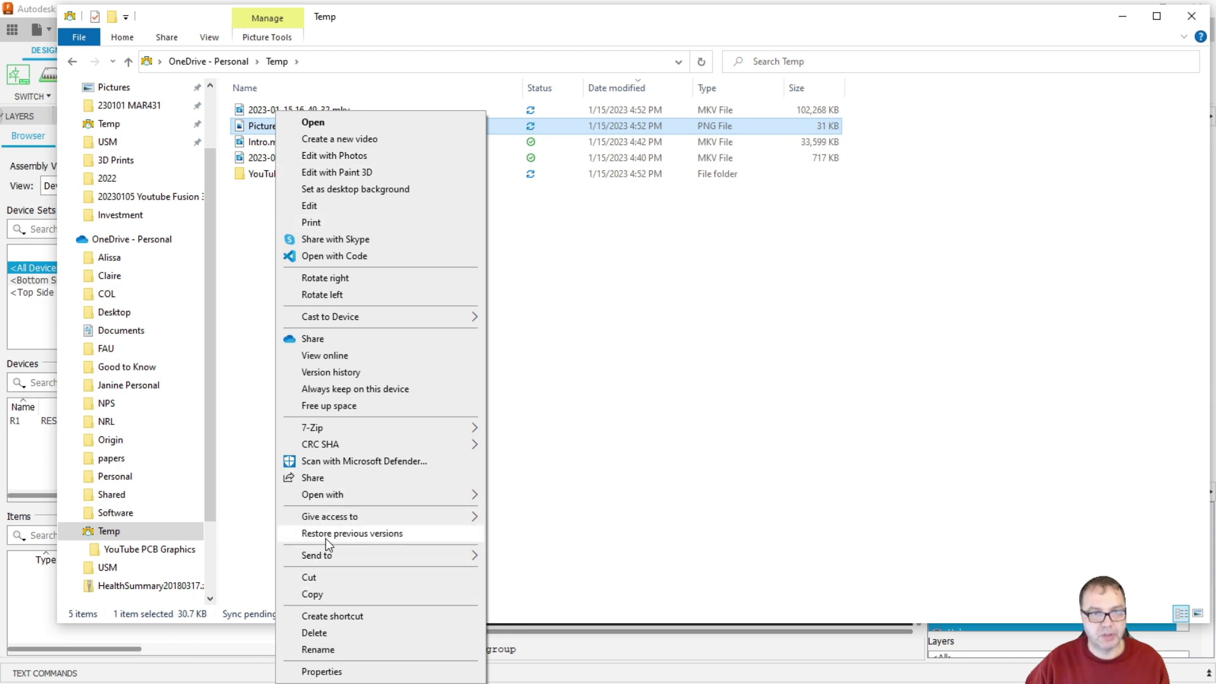
{"action": "mouse_move", "coordinate": [324, 500]}
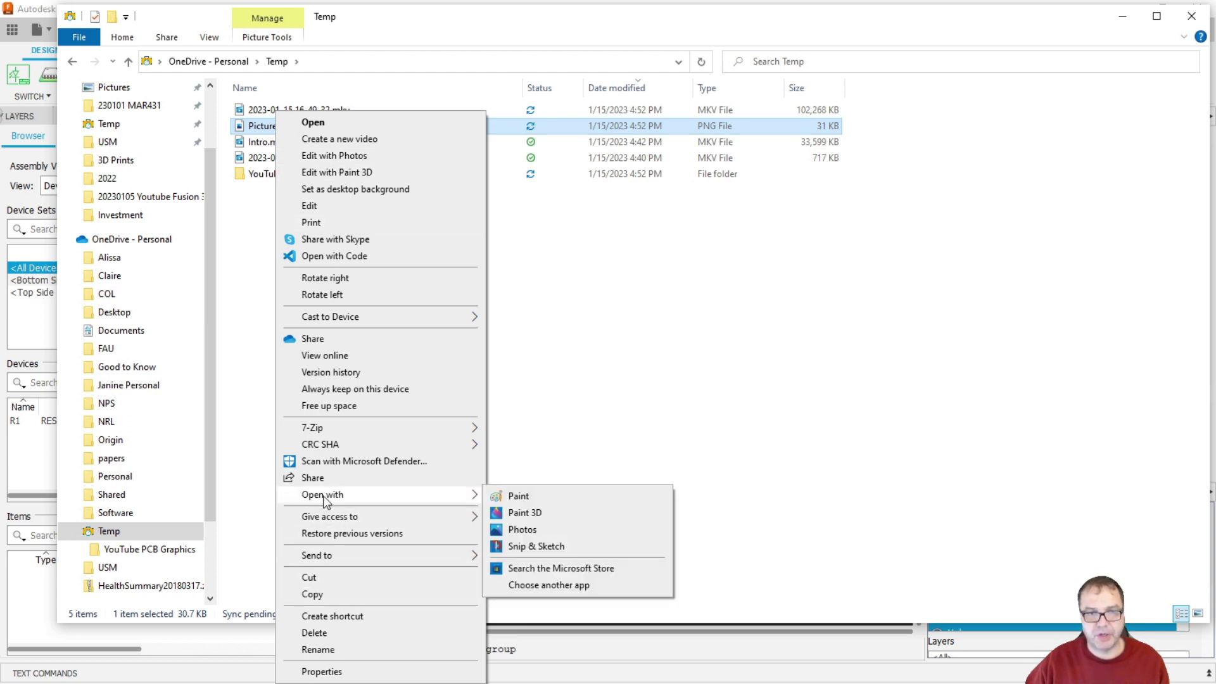
{"action": "left_click", "coordinate": [527, 500]}
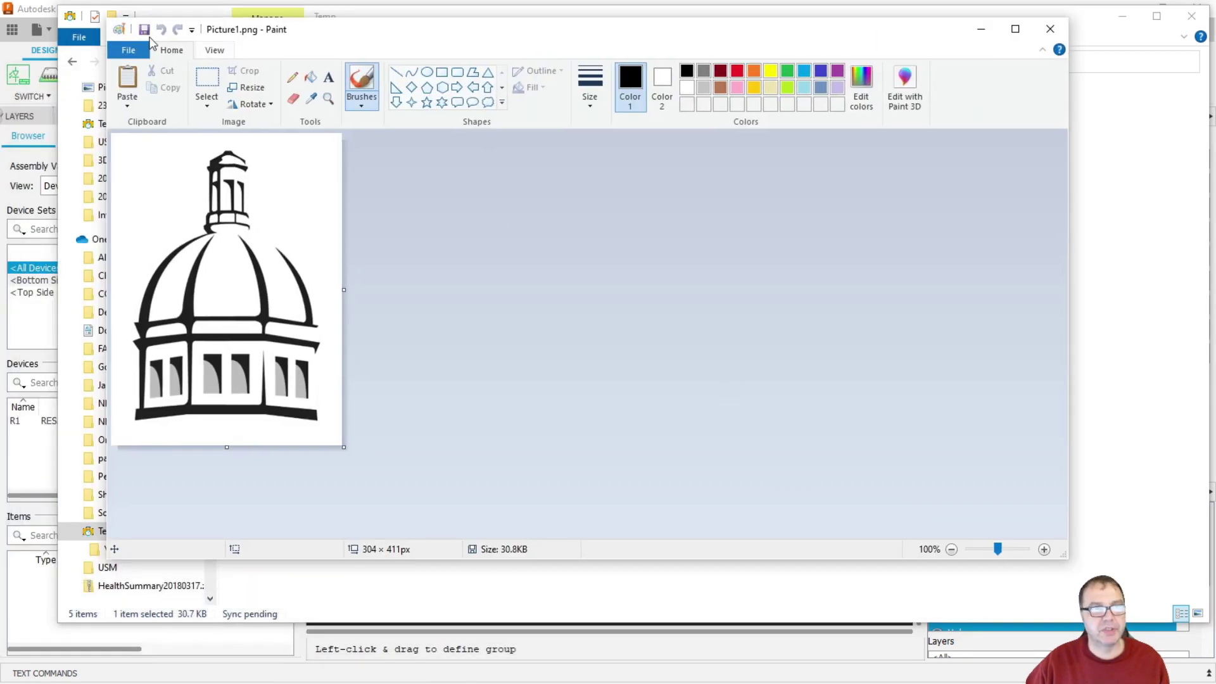
{"action": "left_click", "coordinate": [144, 31]}
Save a copy of the logo as a Monochrome Bitmap in the Temp folder, accepting the reduced color quality, and close Paint
{"action": "left_click", "coordinate": [130, 48]}
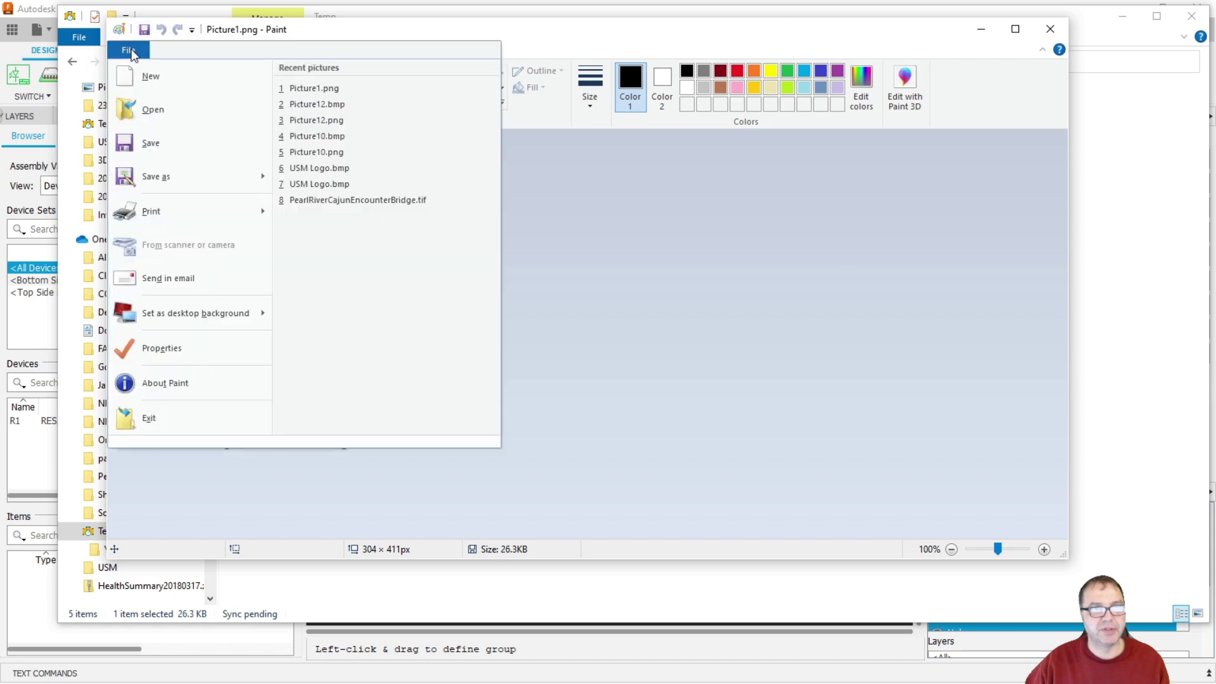
{"action": "left_click", "coordinate": [147, 172]}
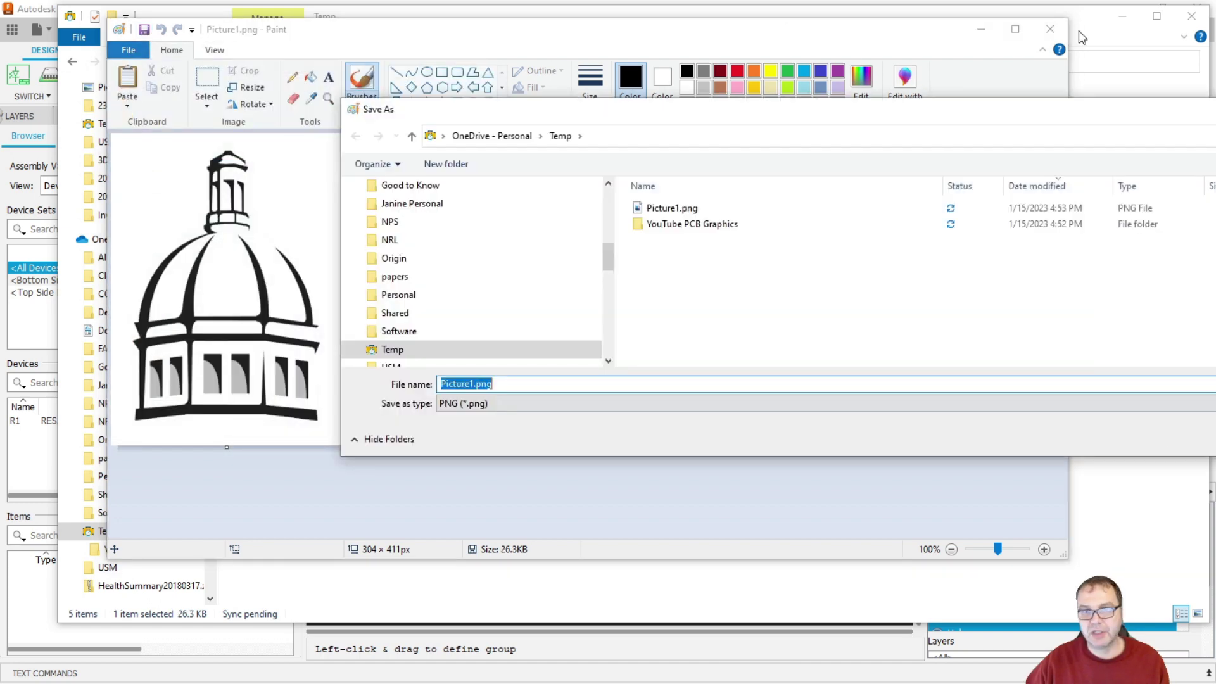
{"action": "left_click_drag", "start_coordinate": [1061, 108], "coordinate": [776, 77]}
{"action": "left_click", "coordinate": [1152, 373]}
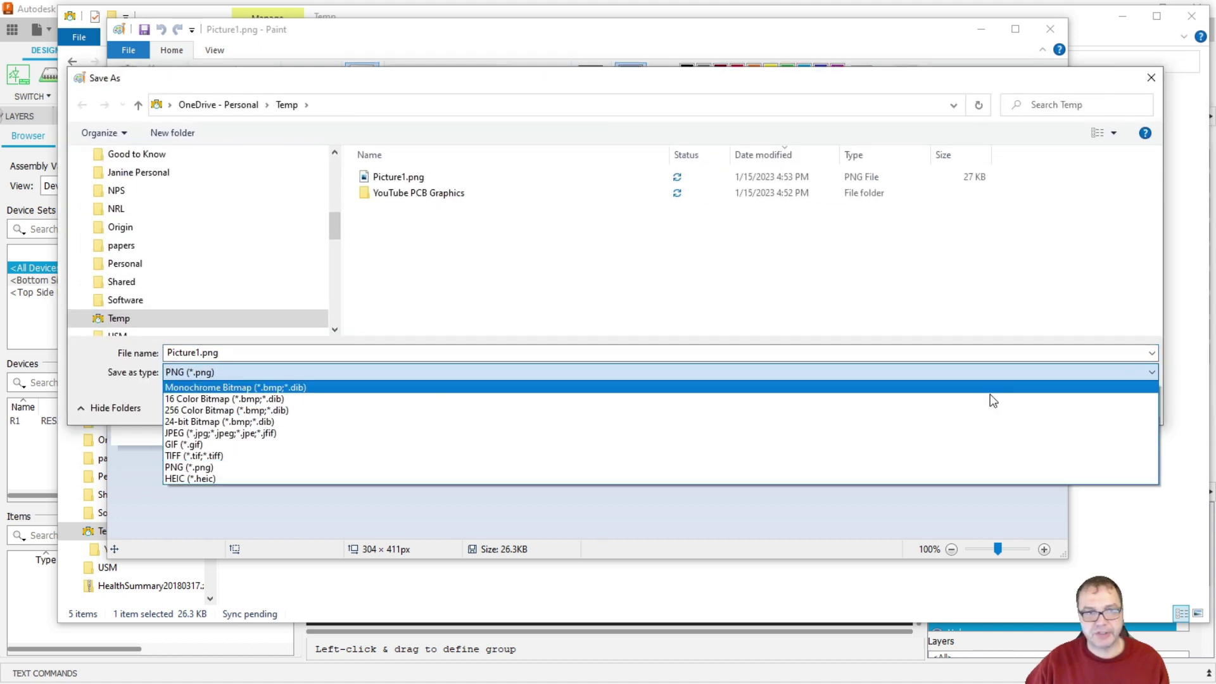
{"action": "left_click", "coordinate": [220, 389]}
{"action": "left_click", "coordinate": [1040, 409]}
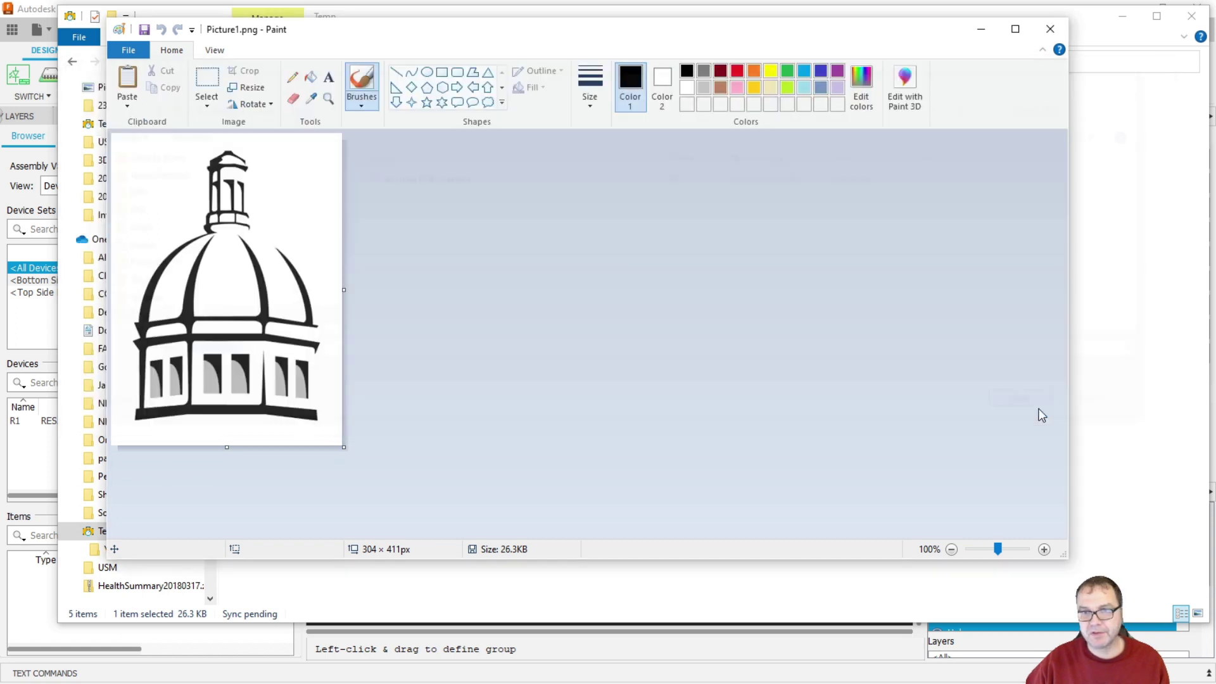
{"action": "left_click", "coordinate": [633, 327]}
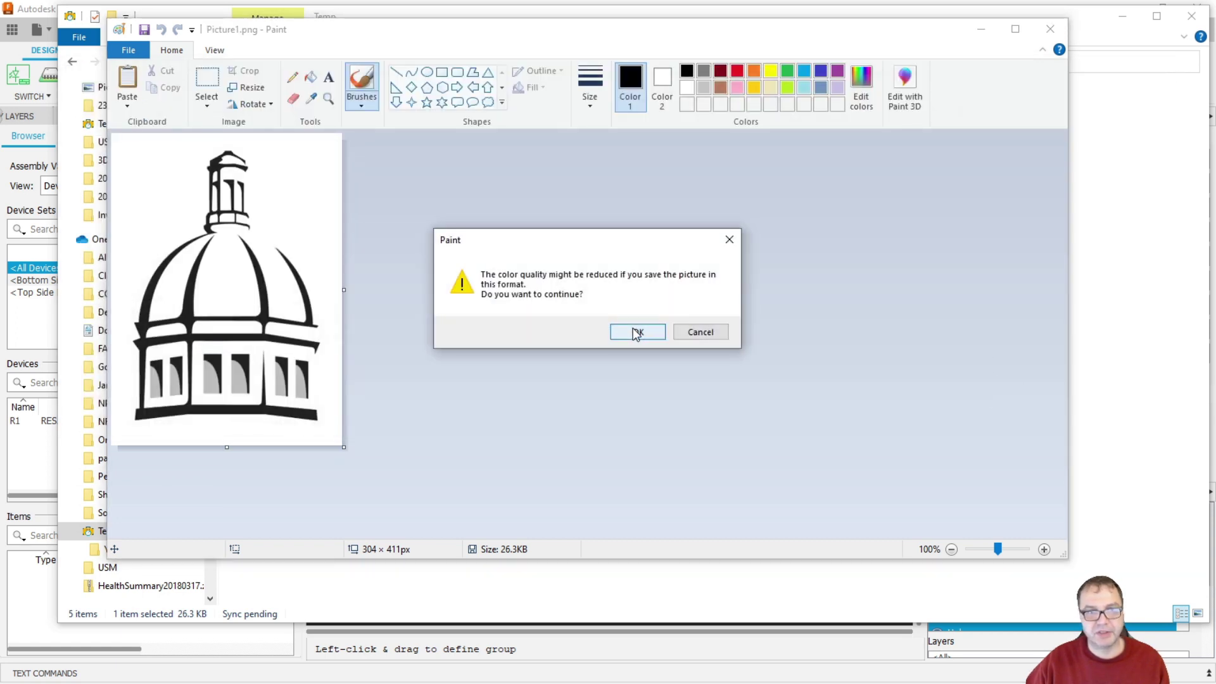
{"action": "left_click", "coordinate": [636, 332]}
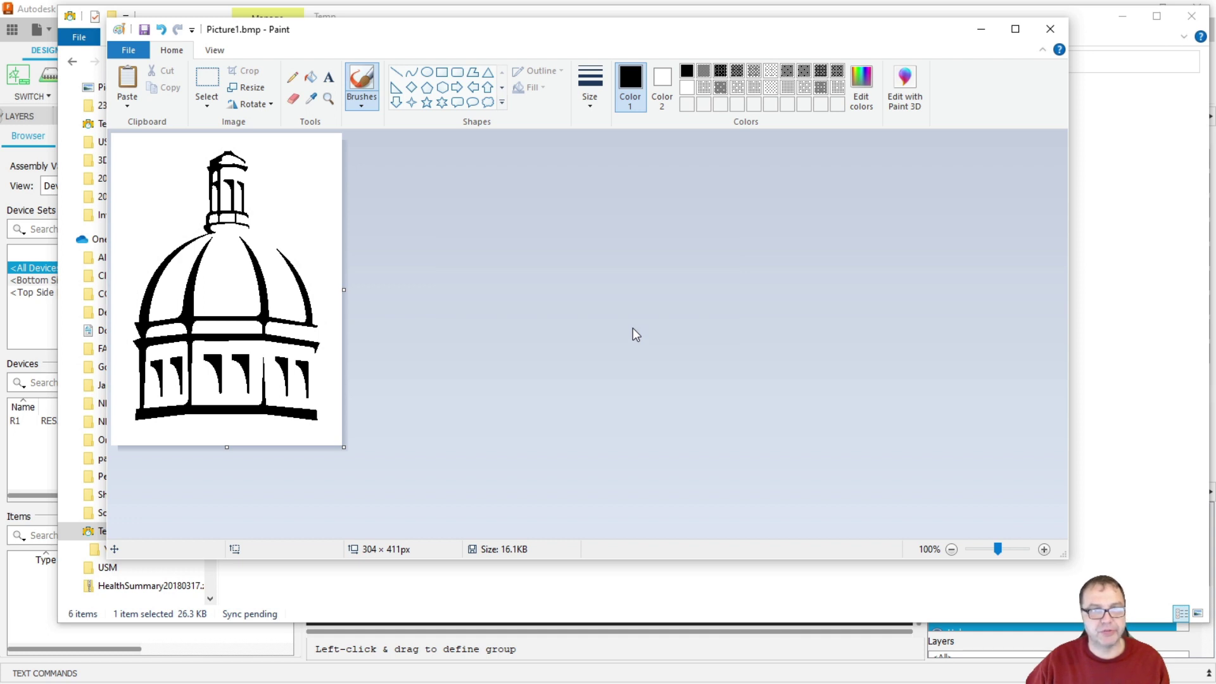
{"action": "left_click", "coordinate": [1050, 29]}
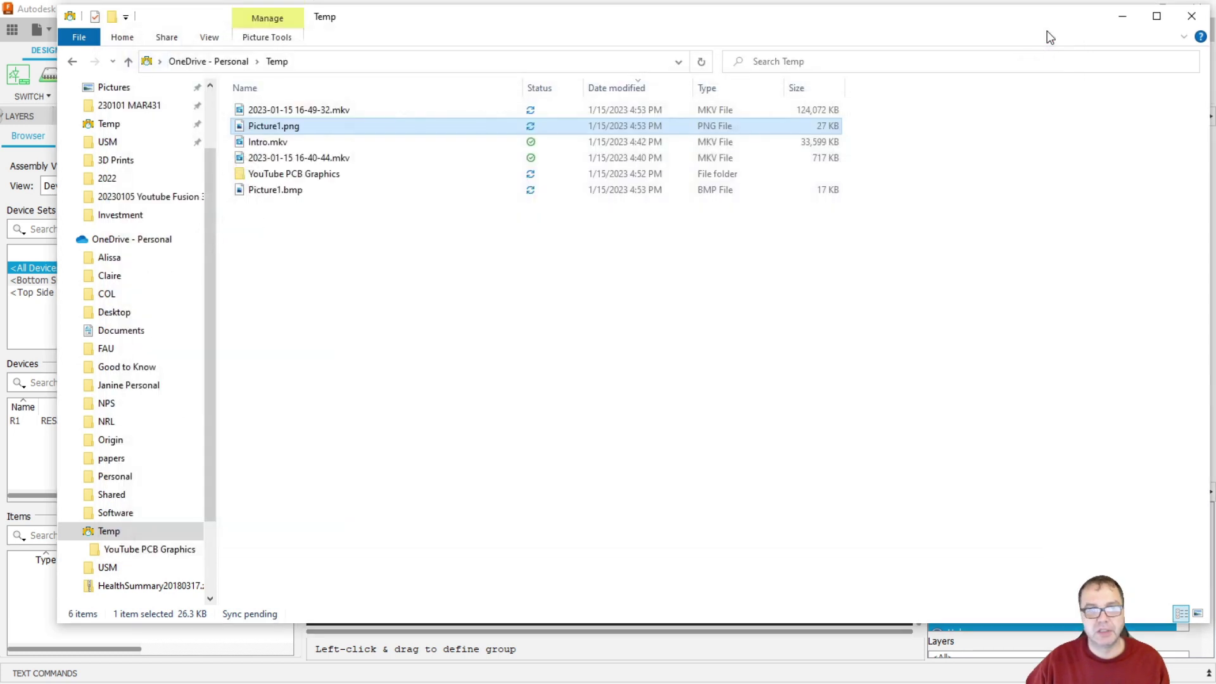
Paste the monochrome bitmap logo onto the PowerPoint slide, place it below the small logo, and scale it down
{"action": "left_click_drag", "start_coordinate": [842, 19], "coordinate": [667, 27]}
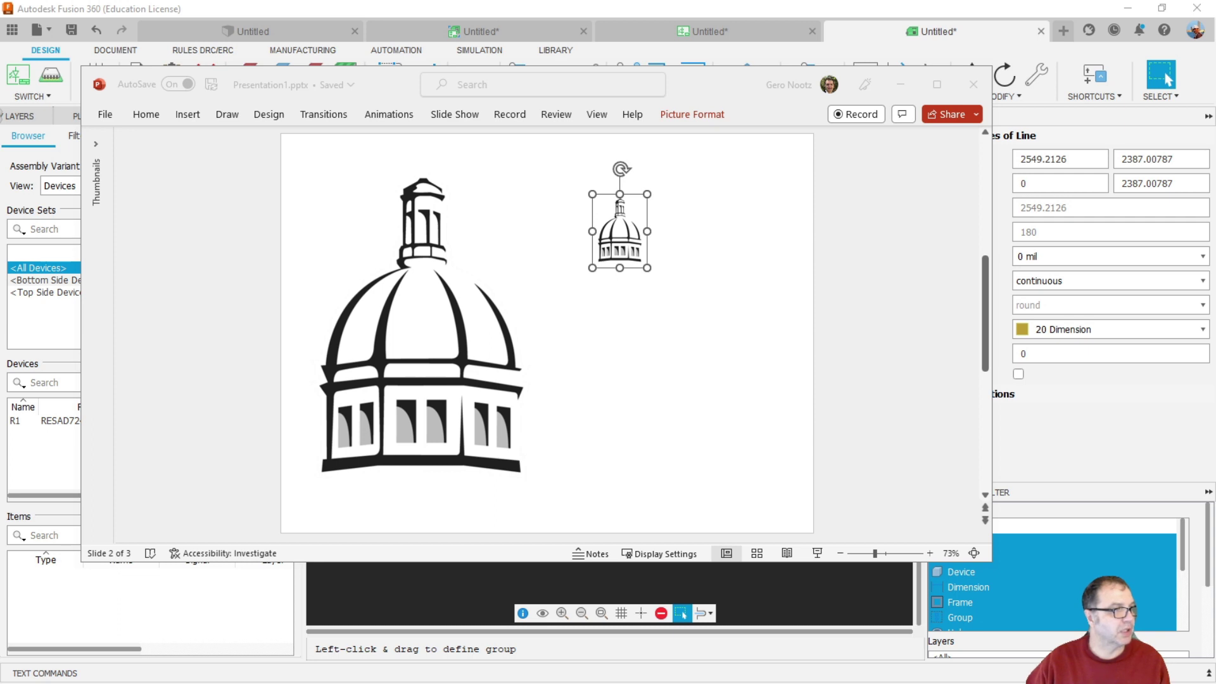
{"action": "left_click", "coordinate": [609, 343]}
{"action": "key", "text": "ctrl+v"}
{"action": "left_click_drag", "start_coordinate": [548, 336], "coordinate": [684, 409]}
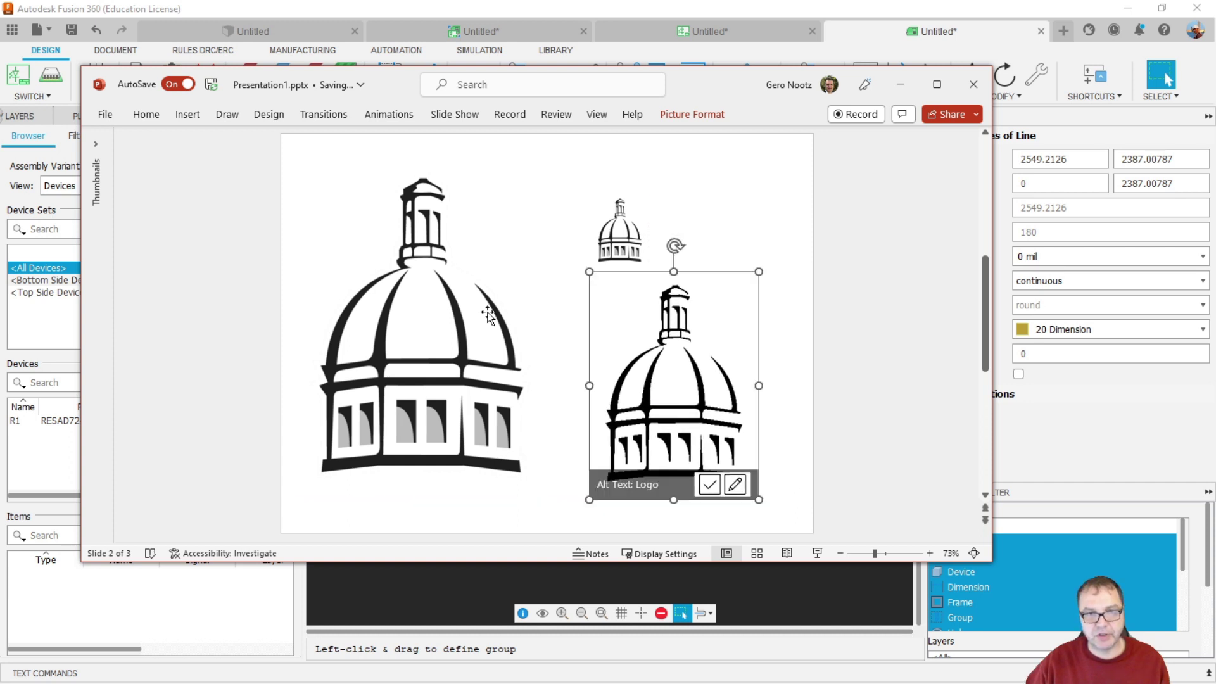
{"action": "left_click_drag", "start_coordinate": [589, 272], "coordinate": [641, 333]}
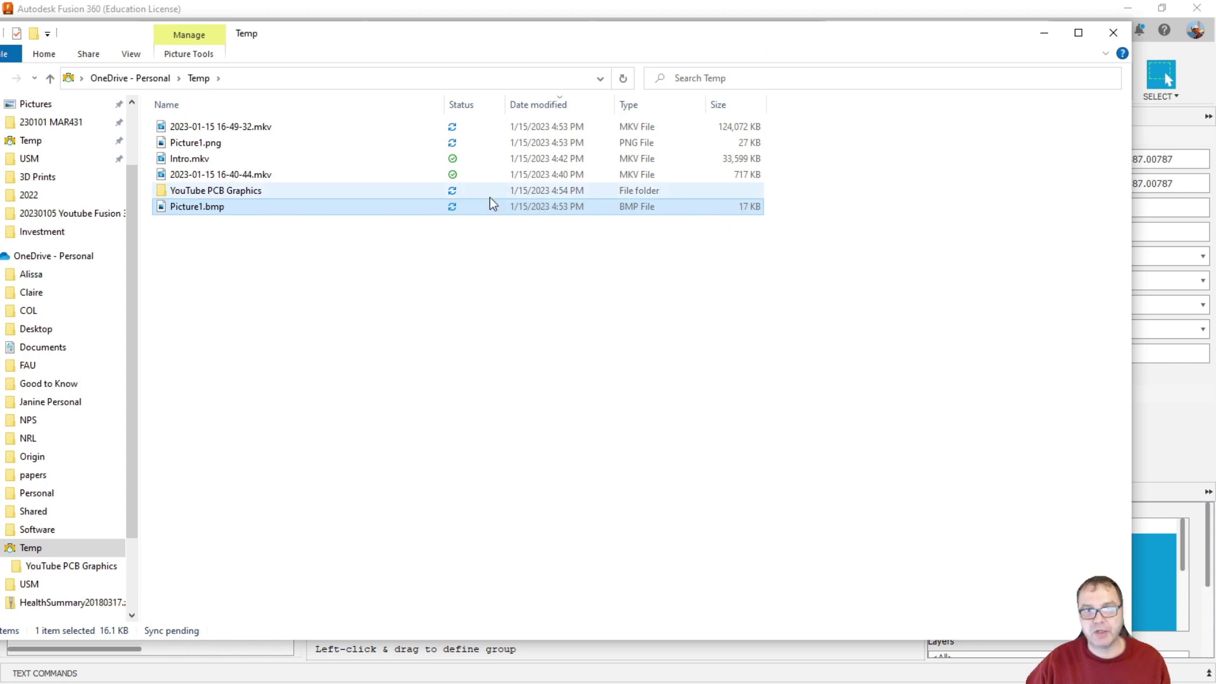
Bring the Temp folder window fully into view and minimize it
{"action": "mouse_move", "coordinate": [359, 208]}
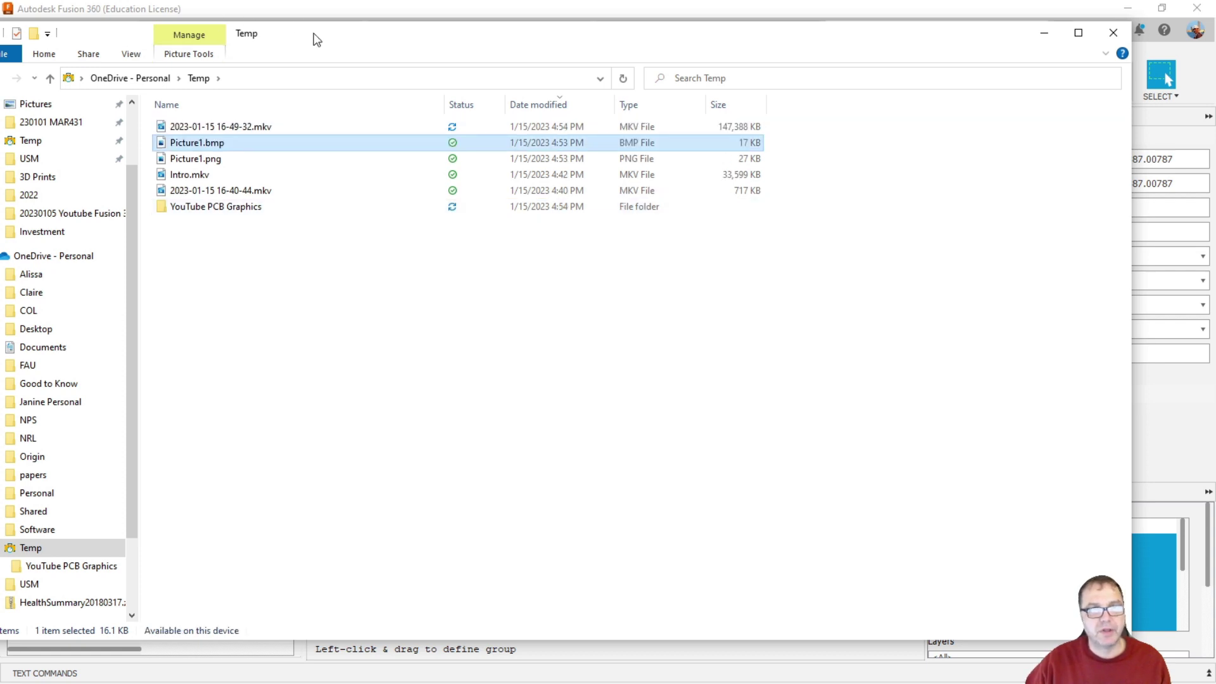
{"action": "left_click_drag", "start_coordinate": [315, 35], "coordinate": [364, 42]}
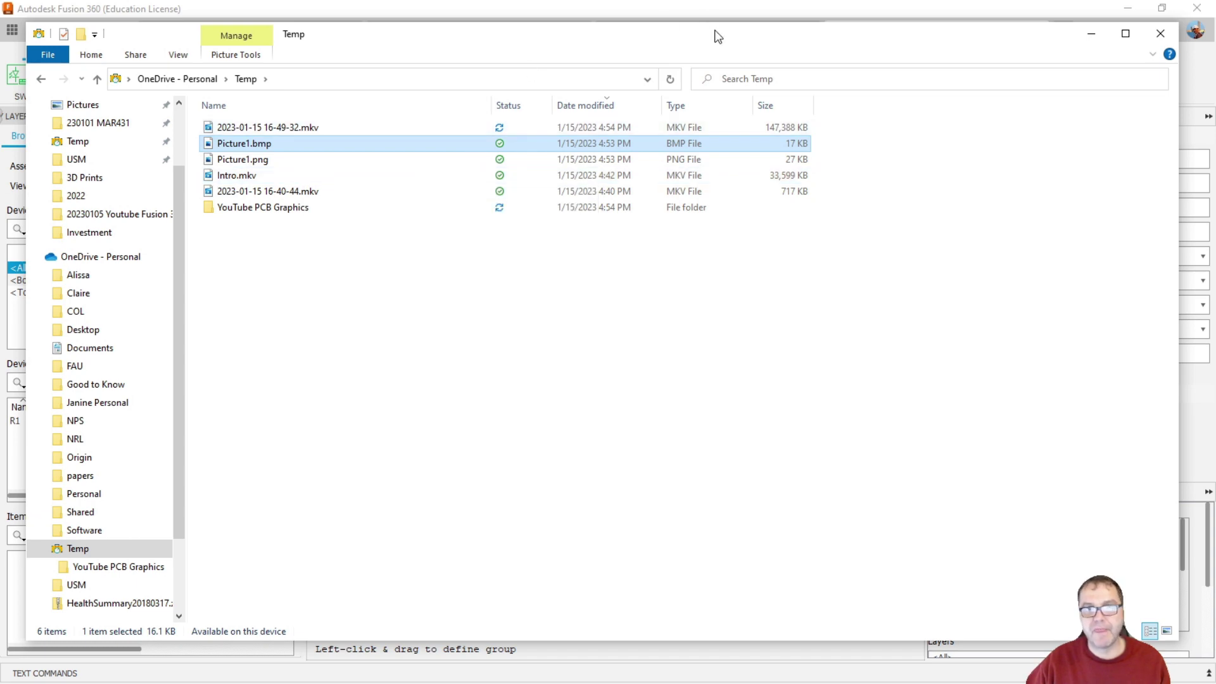
{"action": "left_click", "coordinate": [1090, 33]}
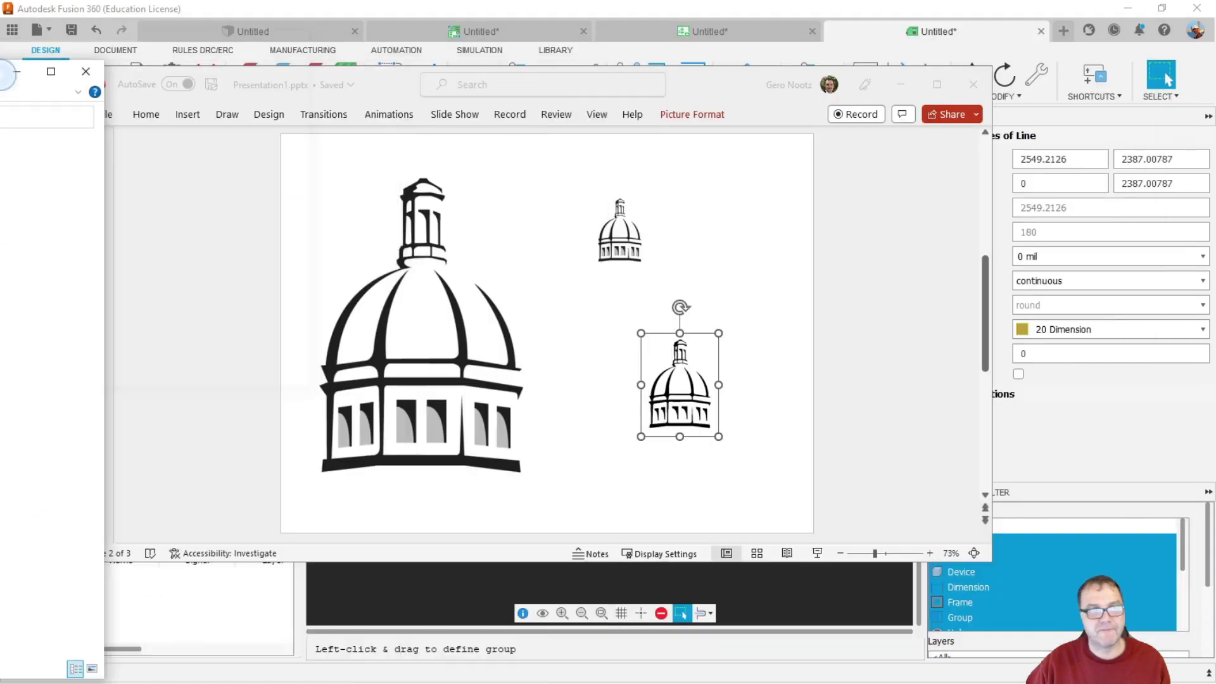
Minimize PowerPoint to return to the Fusion 360 board and run the import-bmp ULP, accepting its description
{"action": "left_click", "coordinate": [899, 87]}
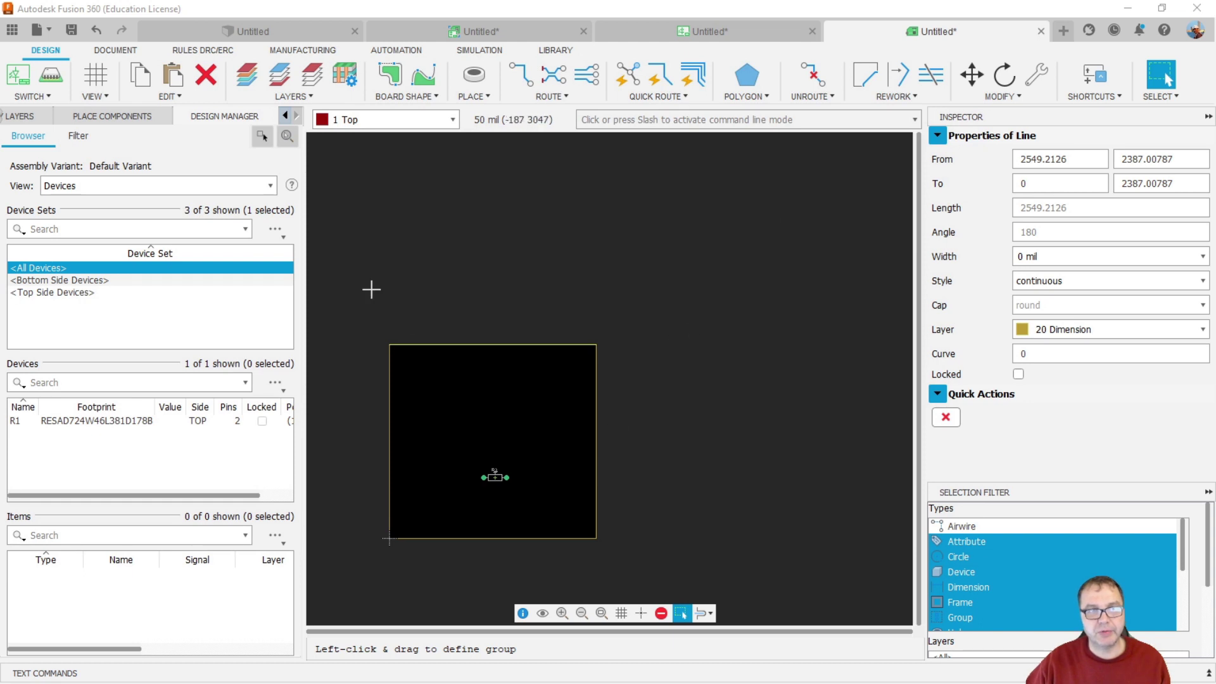
{"action": "left_click", "coordinate": [398, 51]}
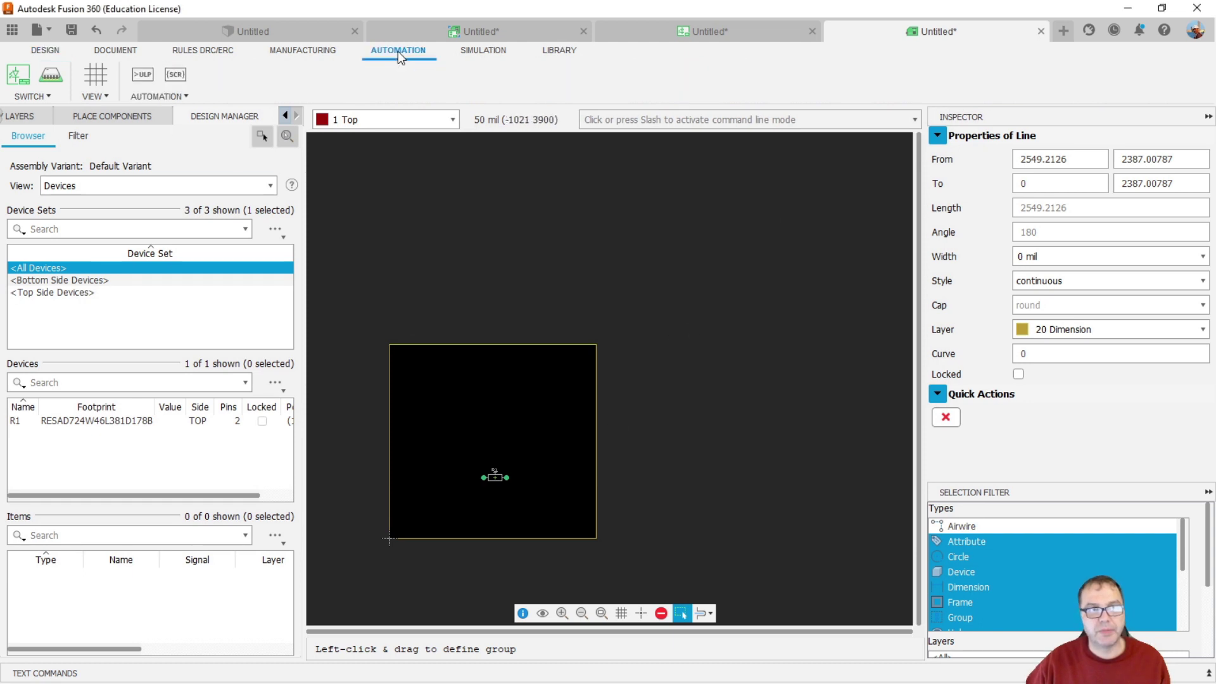
{"action": "left_click", "coordinate": [143, 78]}
{"action": "left_click", "coordinate": [216, 256]}
{"action": "type", "text": "import"}
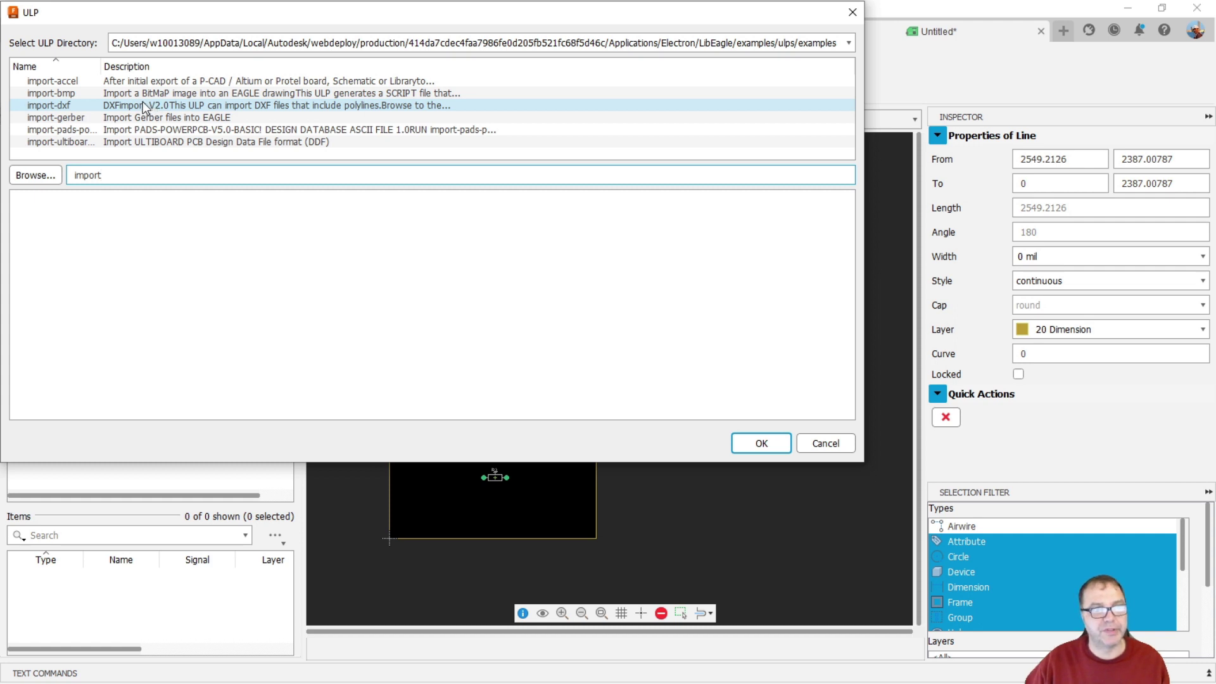
{"action": "left_click", "coordinate": [131, 95]}
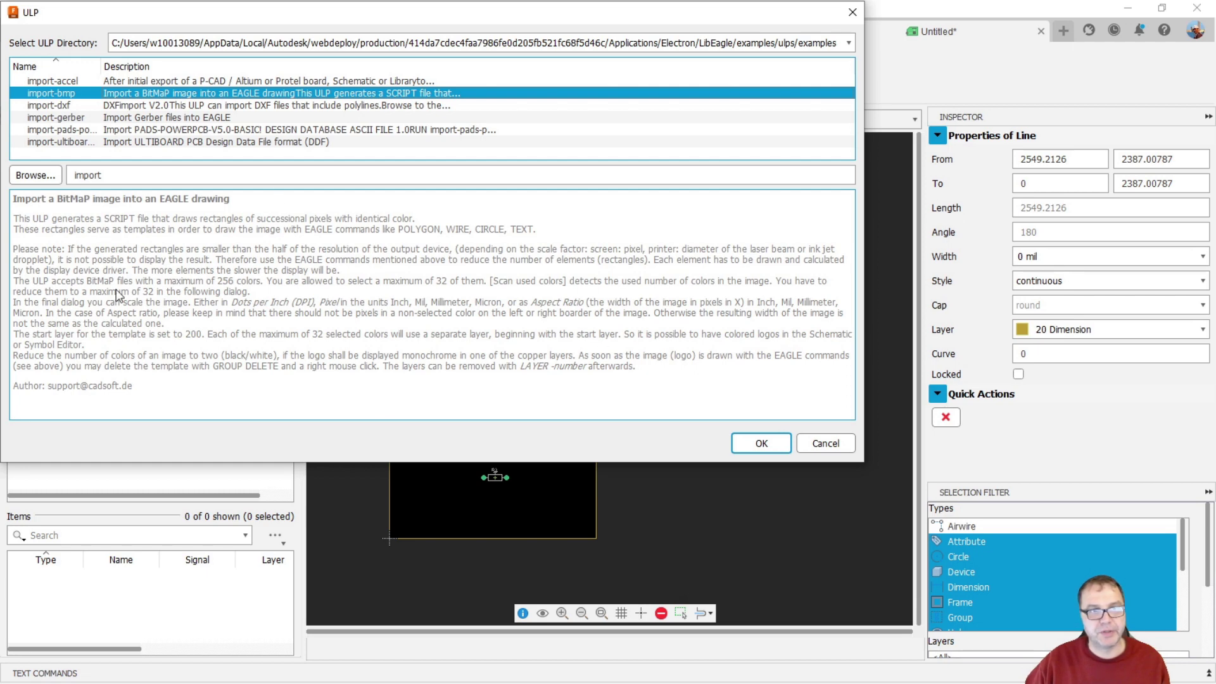
{"action": "left_click", "coordinate": [756, 442]}
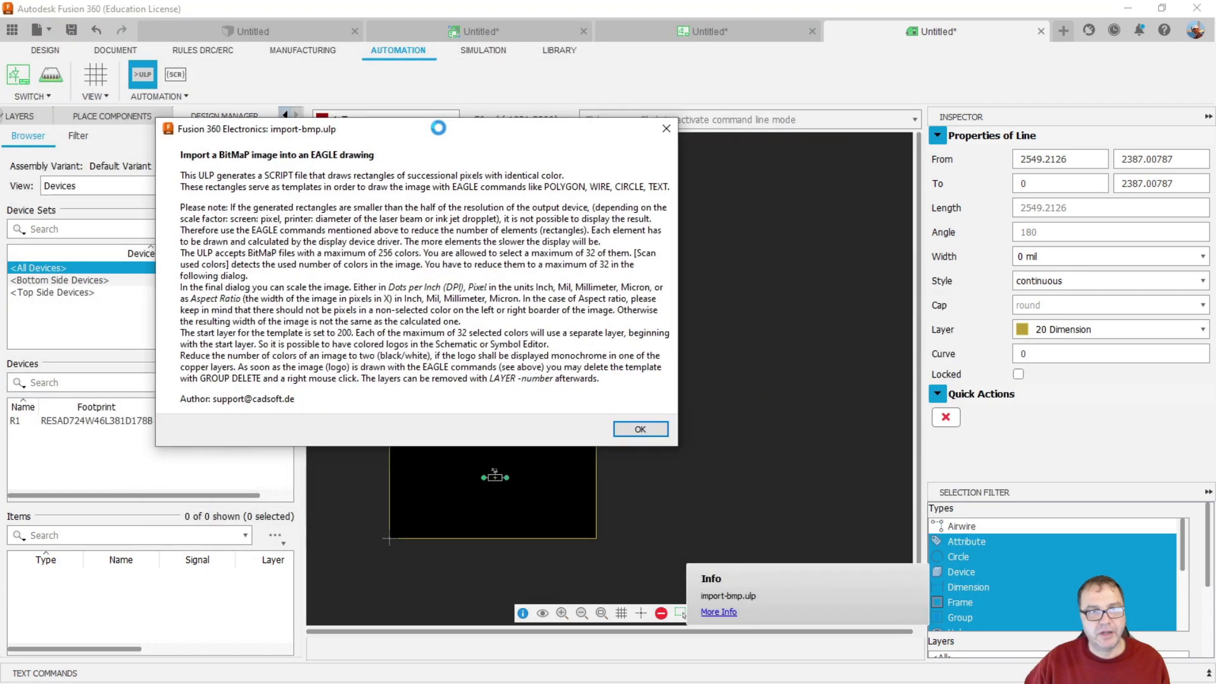
{"action": "left_click", "coordinate": [636, 425]}
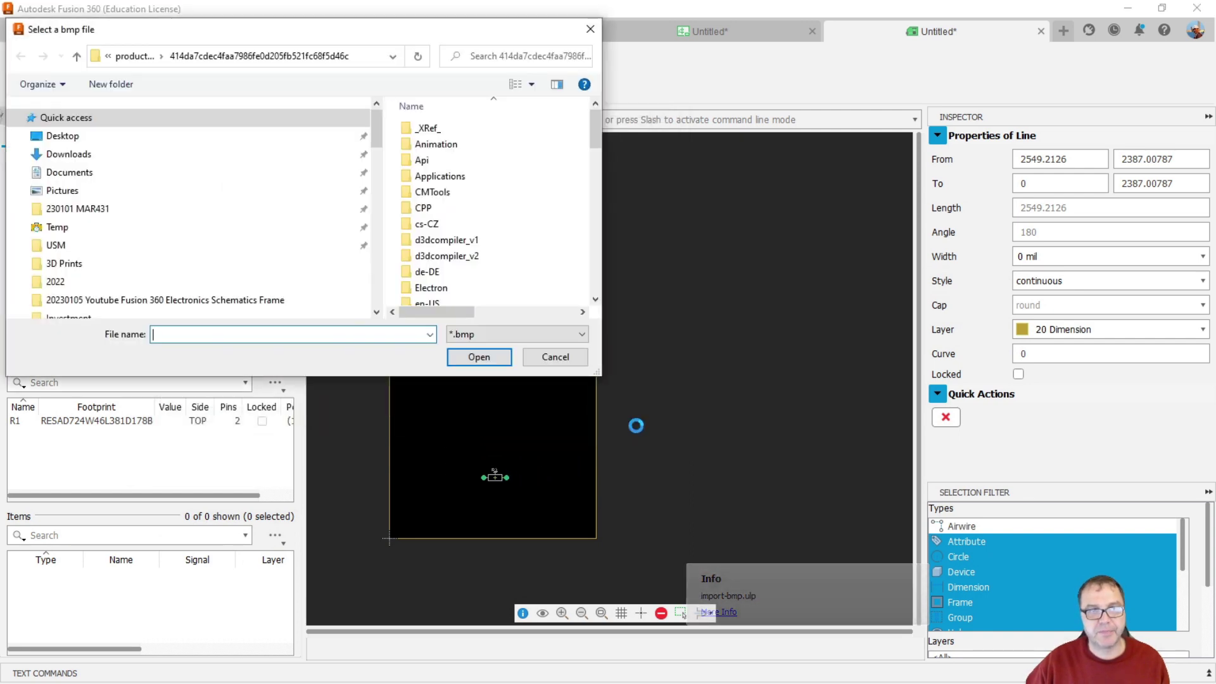
Choose Picture1.bmp from the Temp folder as the import file and use only black as the selected color
{"action": "left_click_drag", "start_coordinate": [187, 22], "coordinate": [409, 54]}
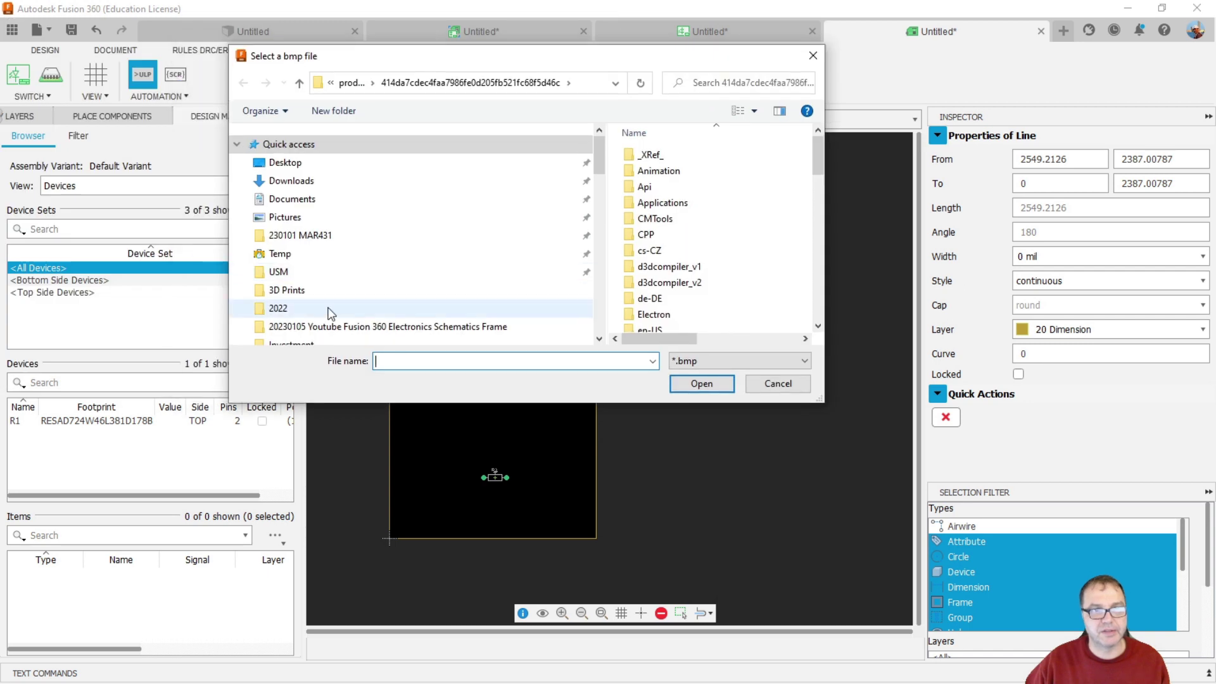
{"action": "left_click", "coordinate": [280, 255]}
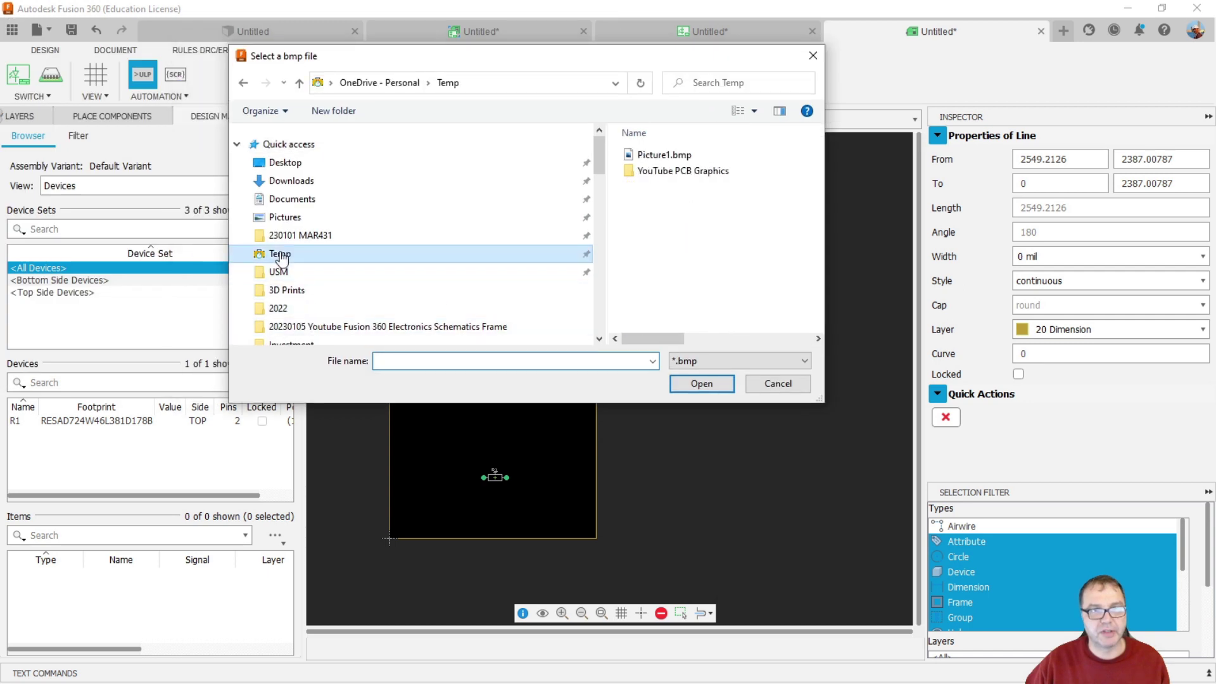
{"action": "double_click", "coordinate": [662, 154]}
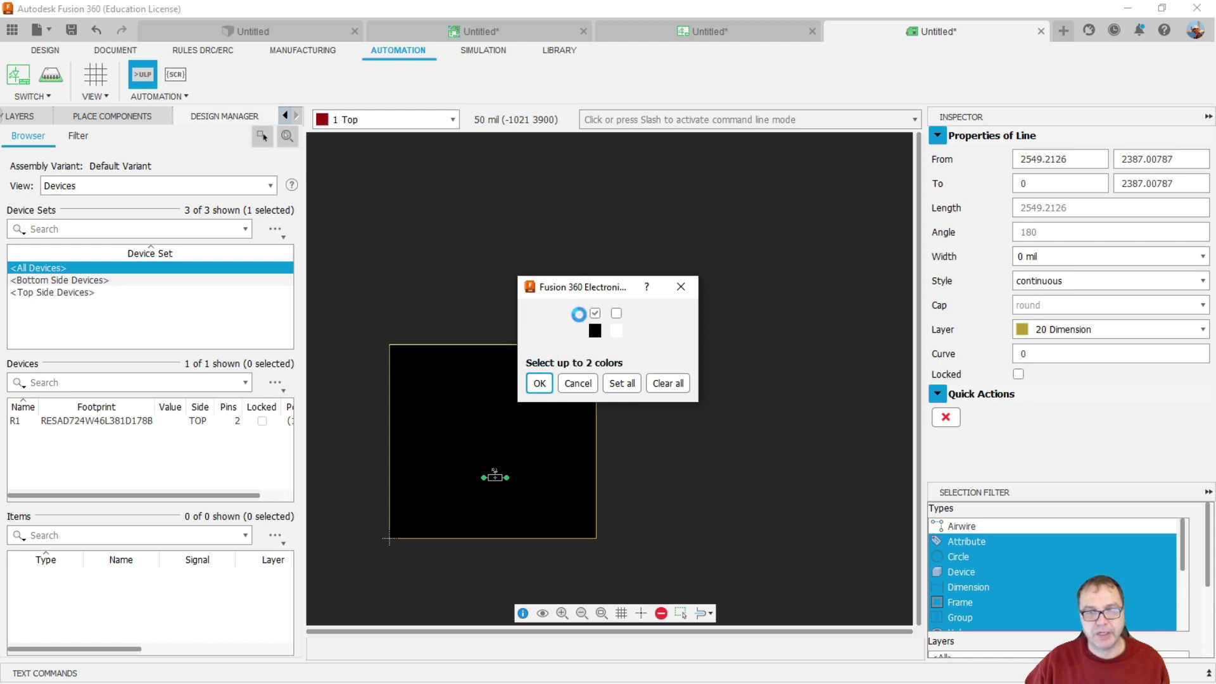
{"action": "left_click", "coordinate": [540, 384]}
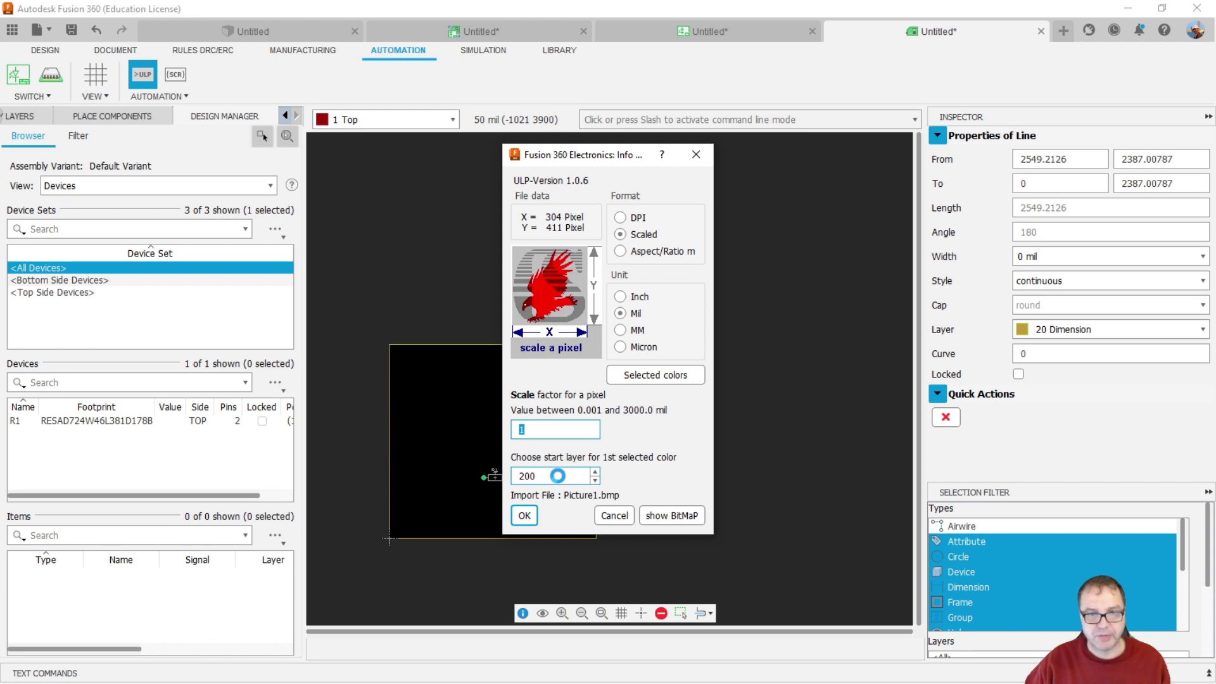
Preview the bitmap, keep a scale factor of 1 mil per pixel and start layer 200, and run the generated import script
{"action": "left_click", "coordinate": [658, 515]}
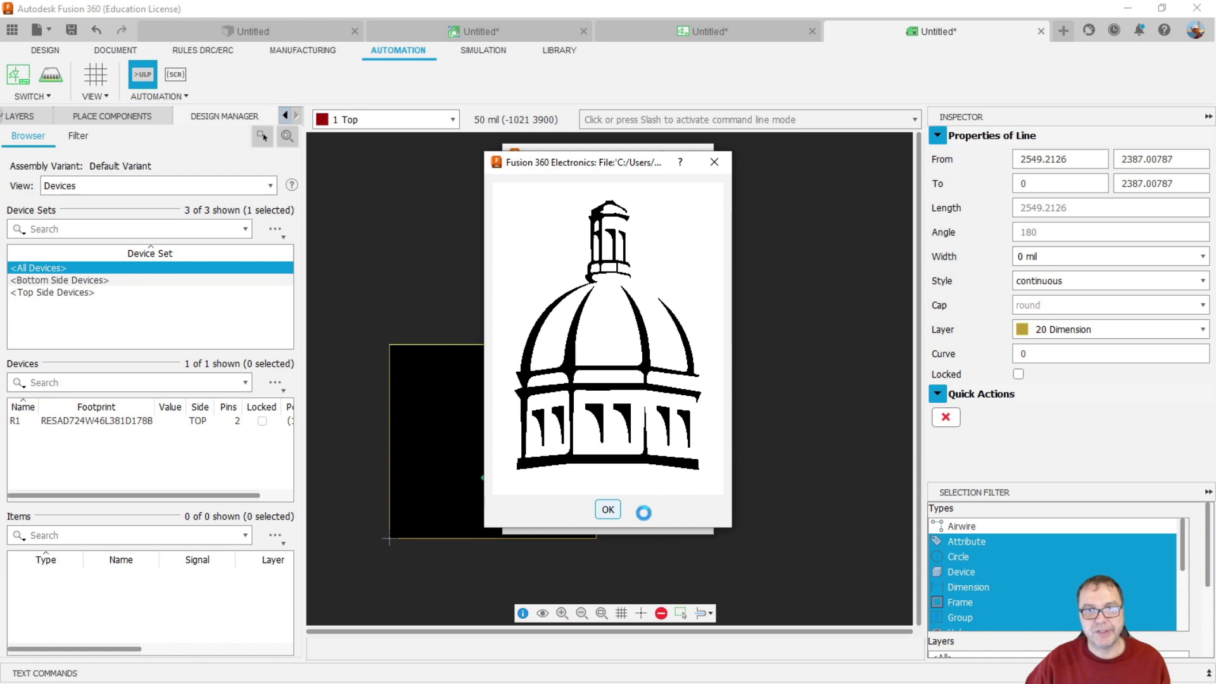
{"action": "left_click", "coordinate": [607, 509]}
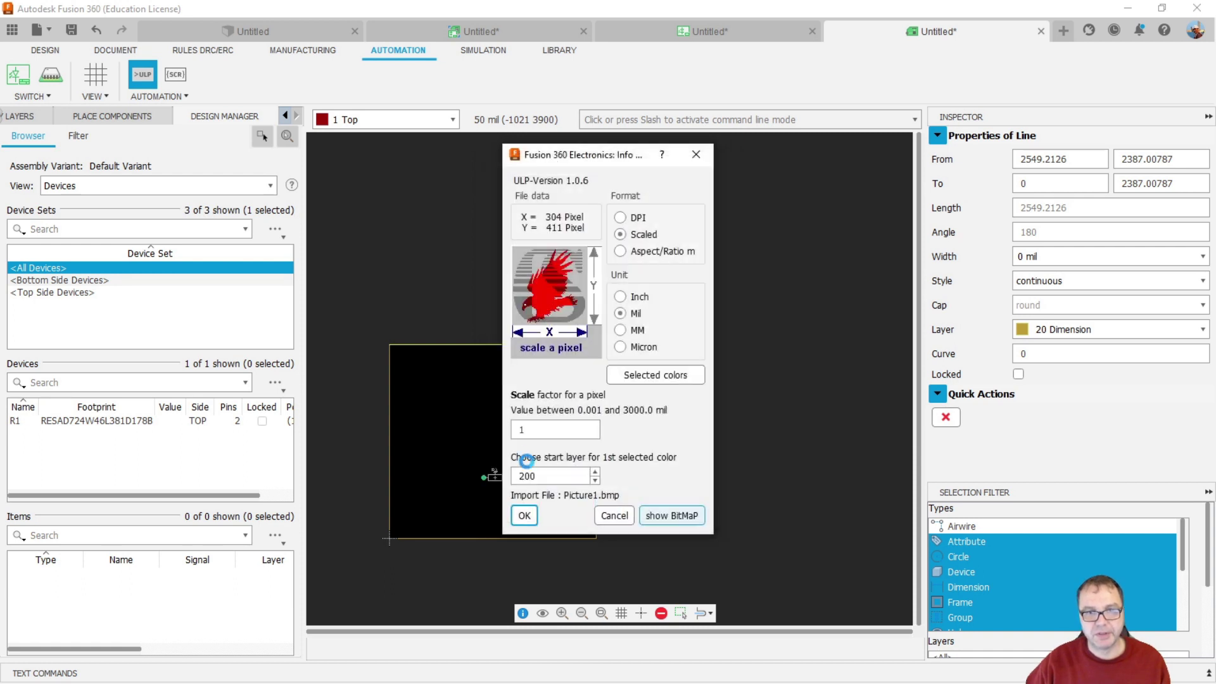
{"action": "left_click", "coordinate": [533, 428]}
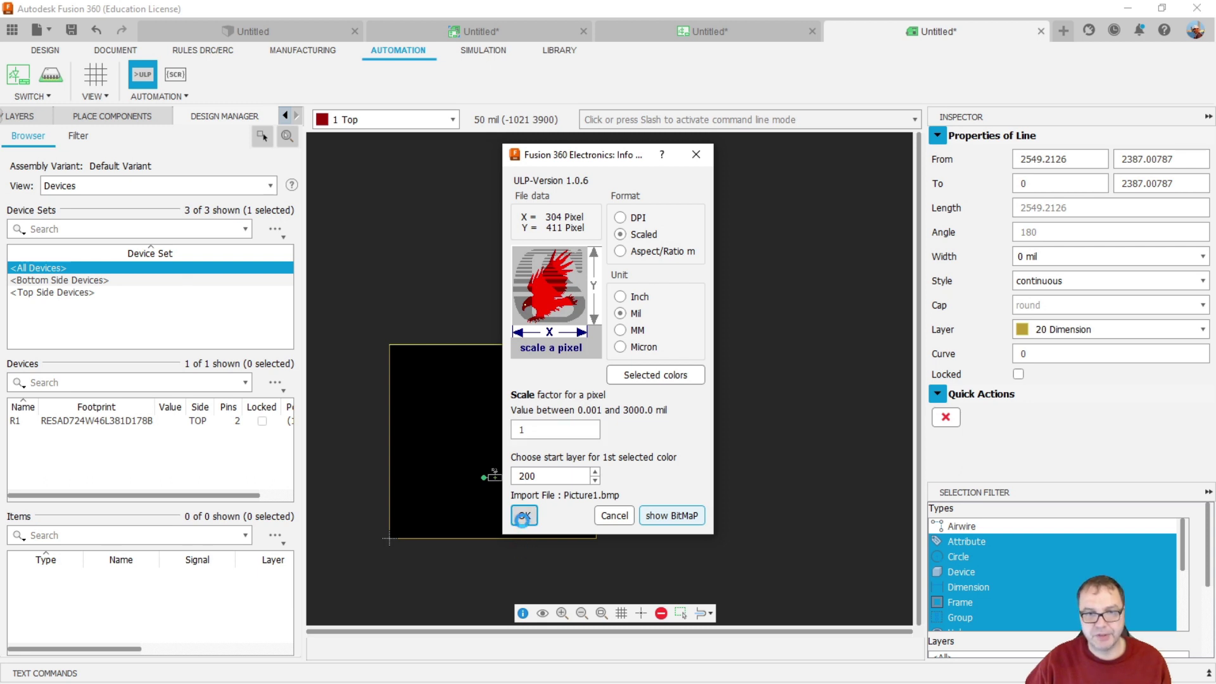
{"action": "left_click", "coordinate": [524, 516]}
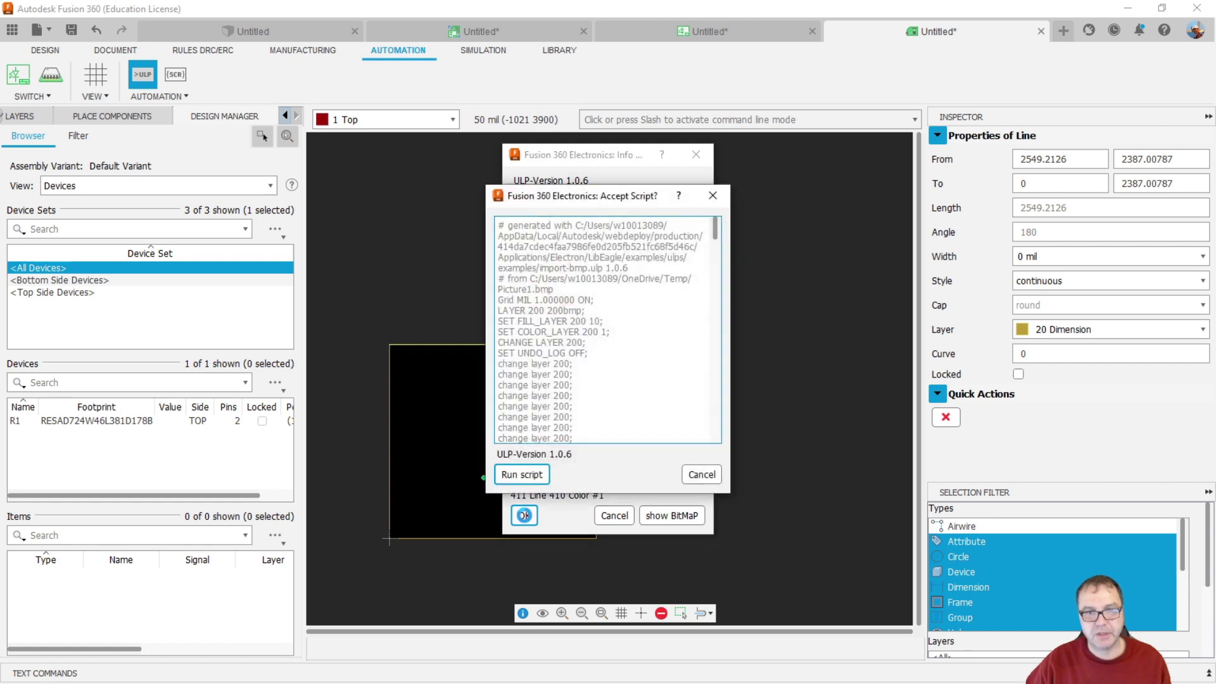
{"action": "left_click", "coordinate": [520, 475]}
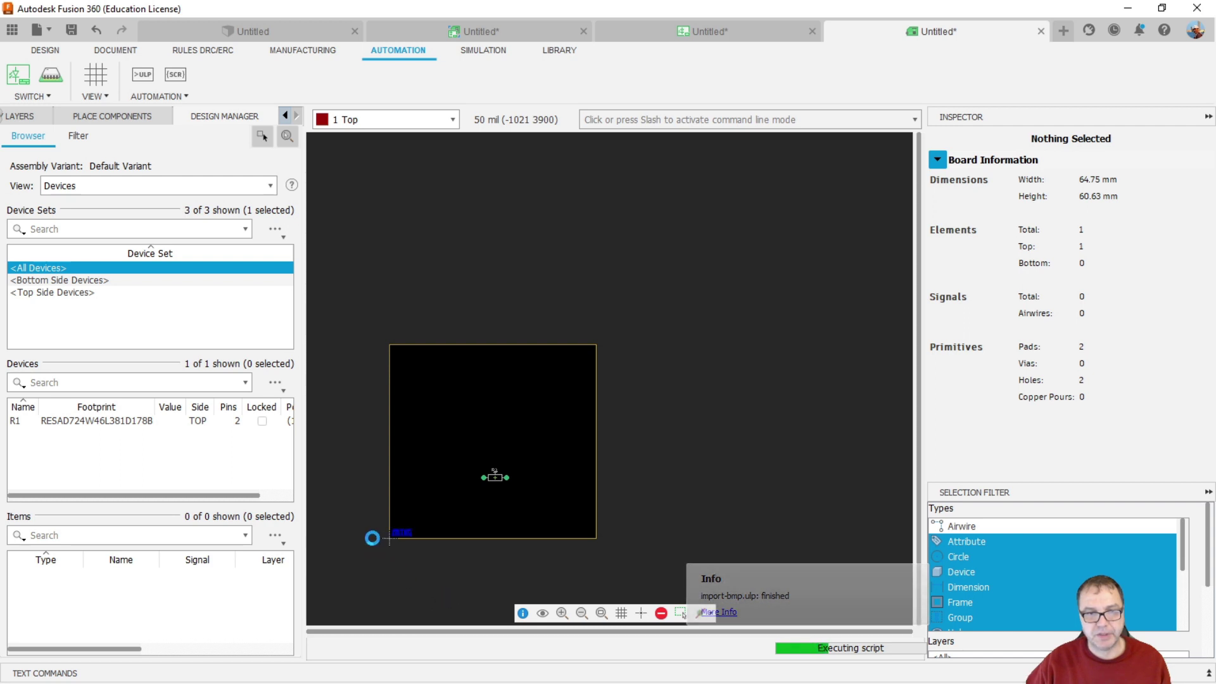
Restrict the selection filter to layer 200 200bmp so that only the imported logo can be selected
{"action": "scroll", "coordinate": [373, 546], "scroll_direction": "up", "scroll_amount": 3}
{"action": "scroll", "coordinate": [372, 538], "scroll_direction": "up", "scroll_amount": 4}
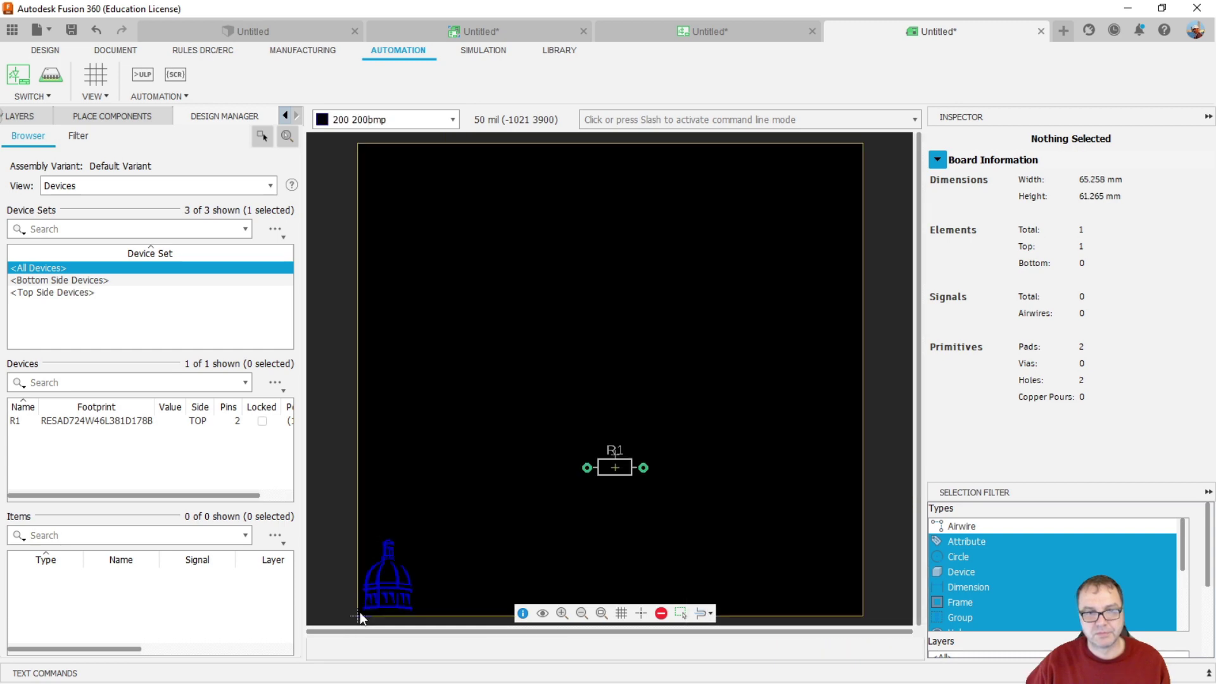
{"action": "scroll", "coordinate": [359, 612], "scroll_direction": "up", "scroll_amount": 4}
{"action": "scroll", "coordinate": [431, 537], "scroll_direction": "up", "scroll_amount": 2}
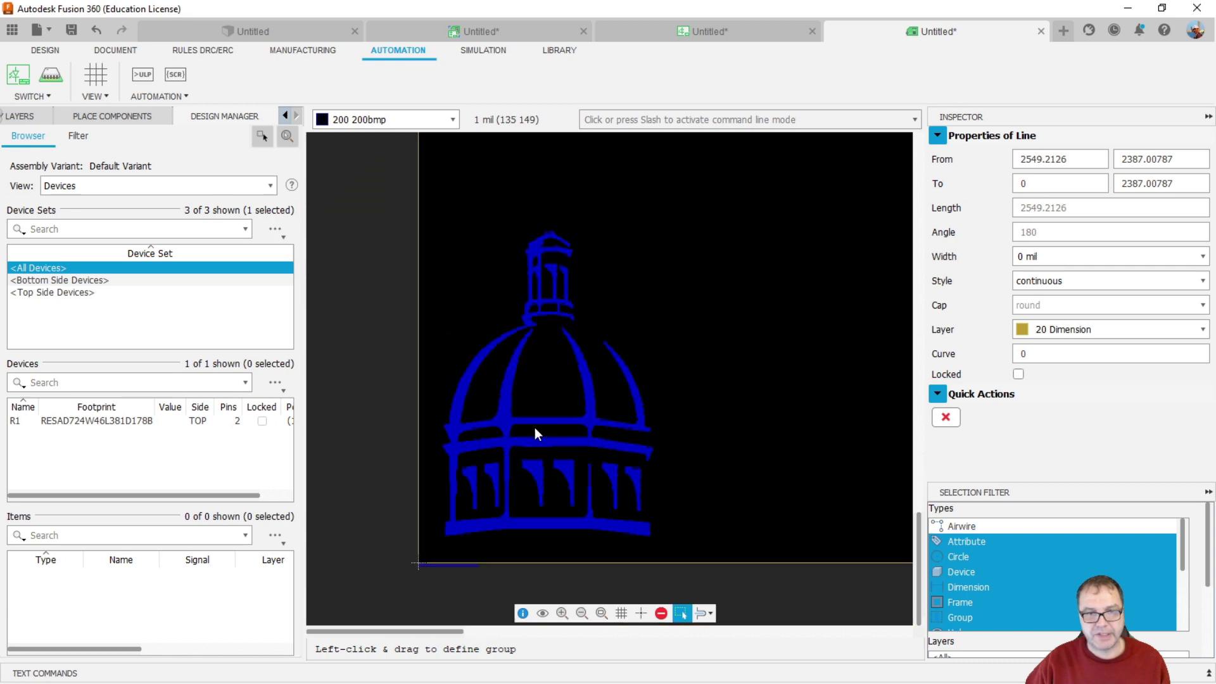
{"action": "scroll", "coordinate": [545, 393], "scroll_direction": "up", "scroll_amount": 3}
{"action": "scroll", "coordinate": [560, 401], "scroll_direction": "down", "scroll_amount": 6}
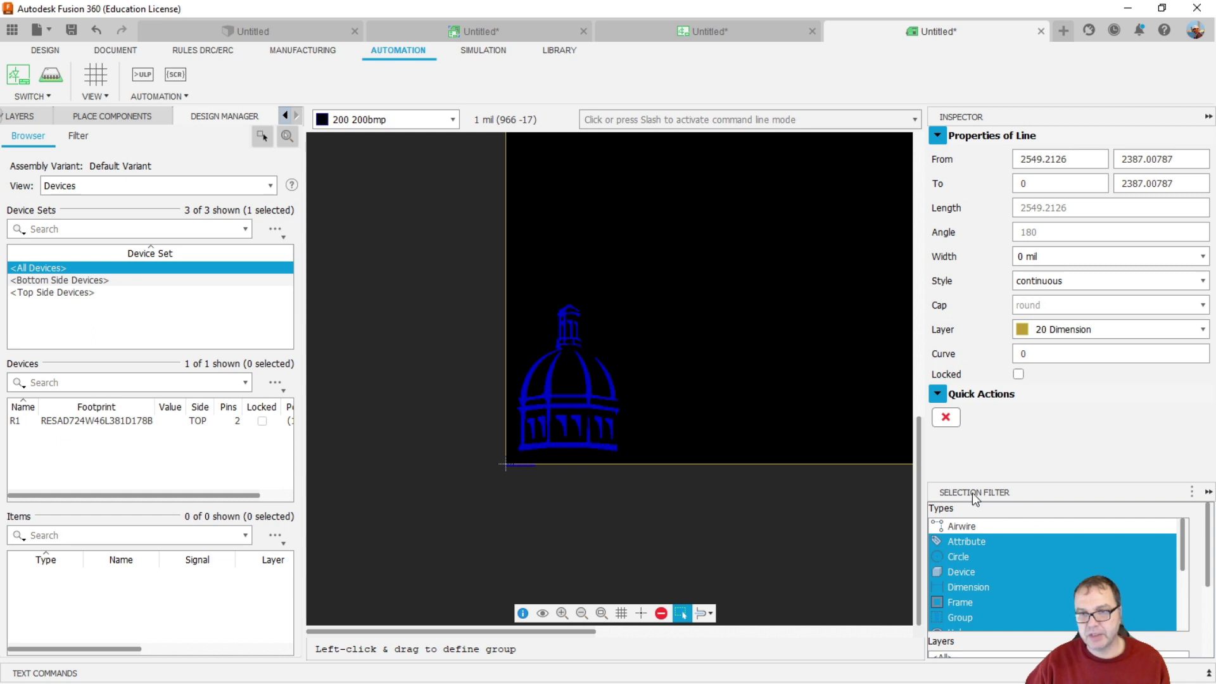
{"action": "scroll", "coordinate": [1187, 576], "scroll_direction": "down", "scroll_amount": 1}
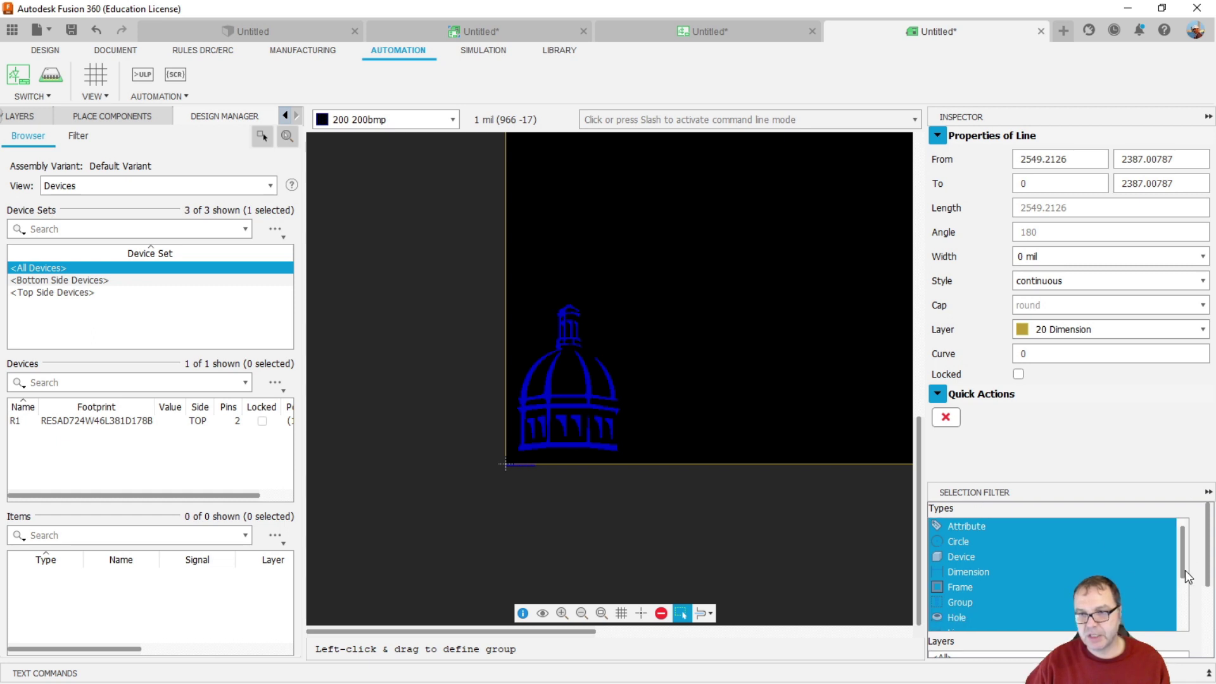
{"action": "scroll", "coordinate": [1186, 577], "scroll_direction": "down", "scroll_amount": 4}
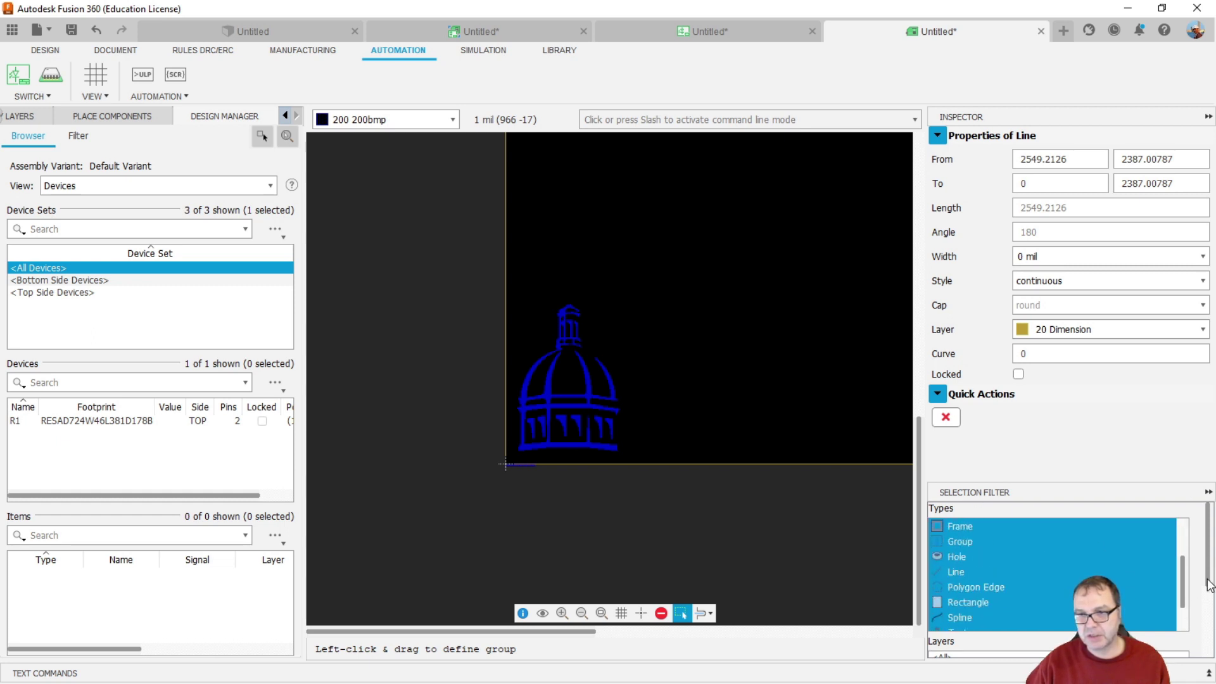
{"action": "scroll", "coordinate": [1207, 583], "scroll_direction": "down", "scroll_amount": 5}
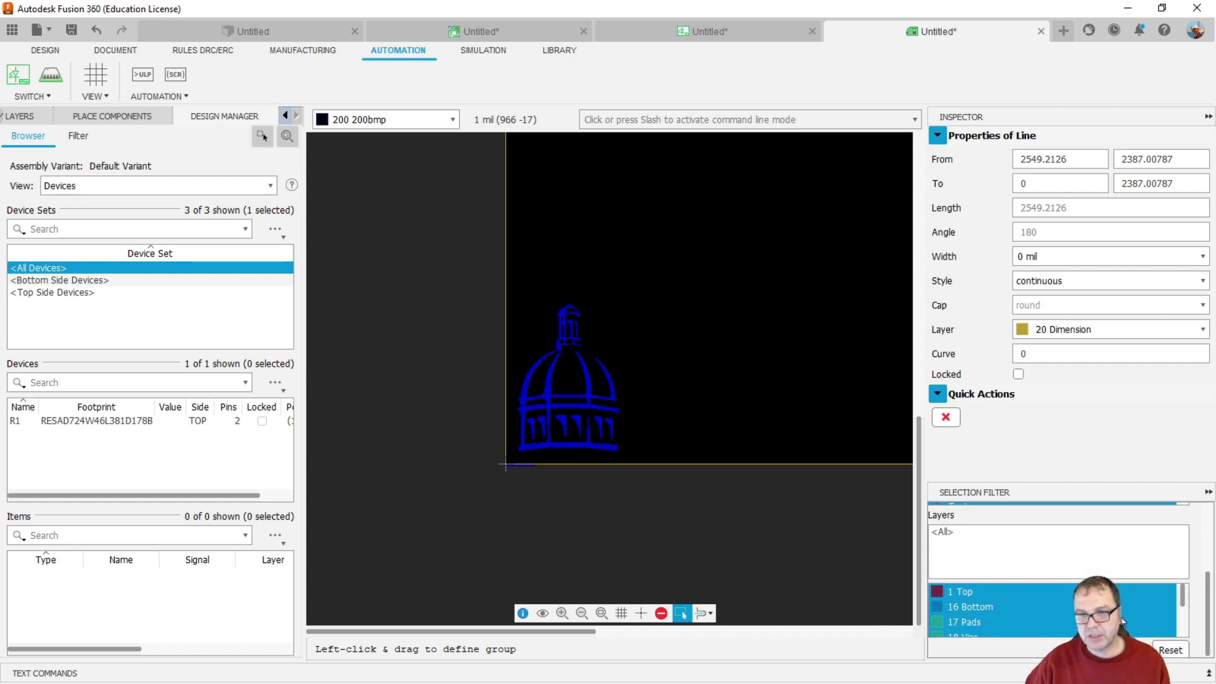
{"action": "left_click", "coordinate": [1123, 606]}
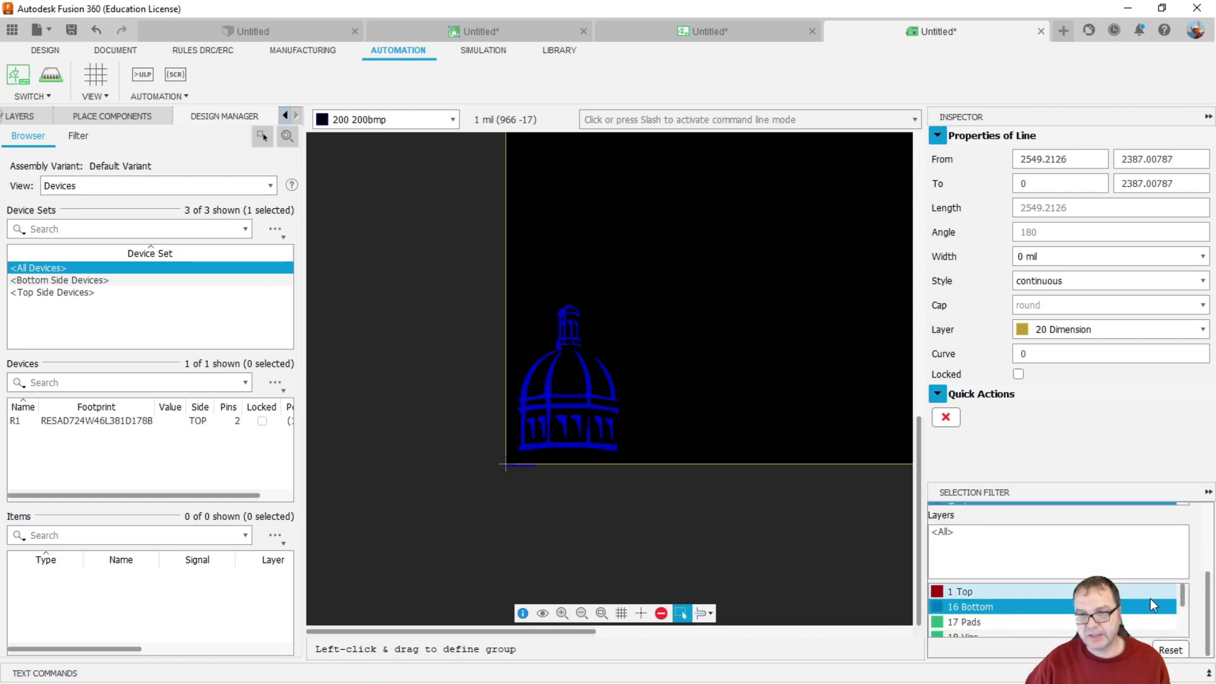
{"action": "left_click_drag", "start_coordinate": [1178, 596], "coordinate": [1180, 622]}
{"action": "left_click", "coordinate": [1013, 622]}
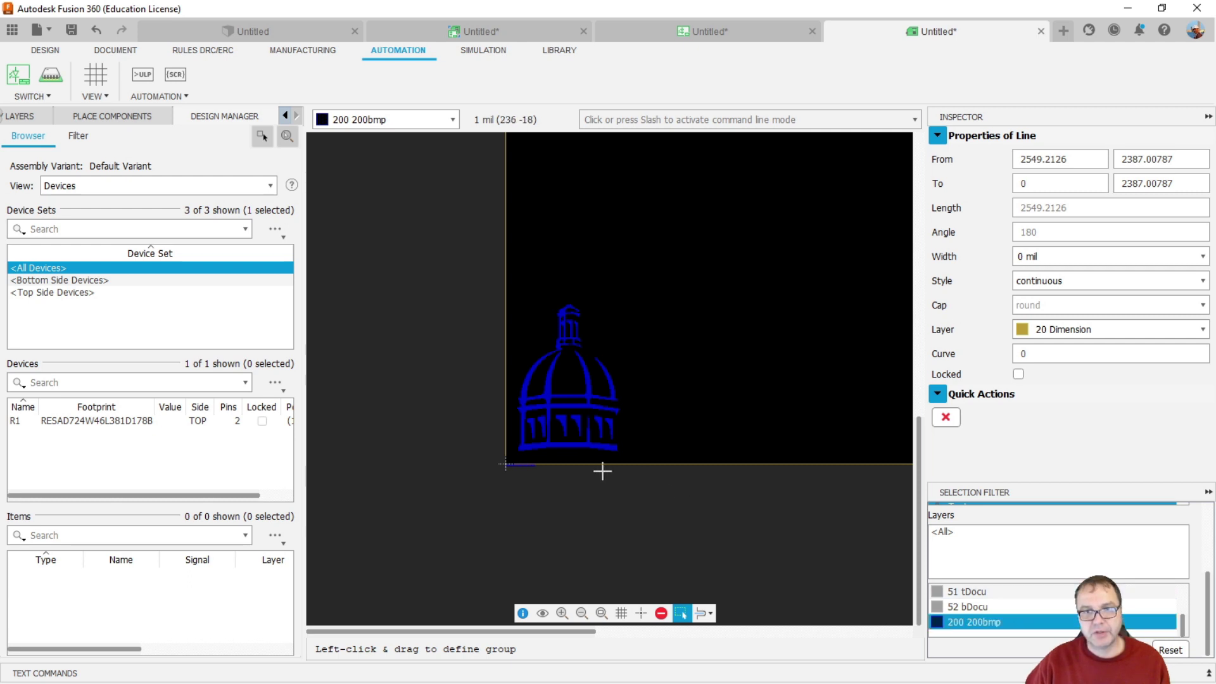
Select the whole imported logo and move it from the board's lower-left corner to above and left of R1, keeping it upright
{"action": "scroll", "coordinate": [581, 466], "scroll_direction": "down", "scroll_amount": 5}
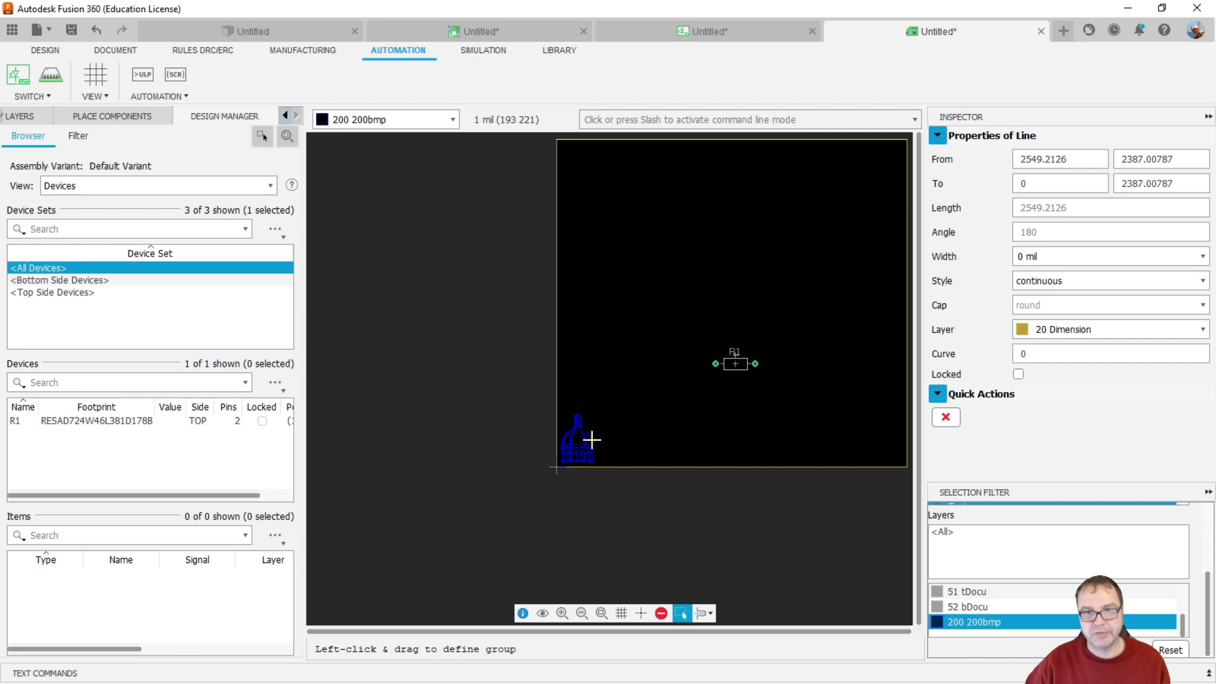
{"action": "left_click_drag", "start_coordinate": [529, 385], "coordinate": [646, 504]}
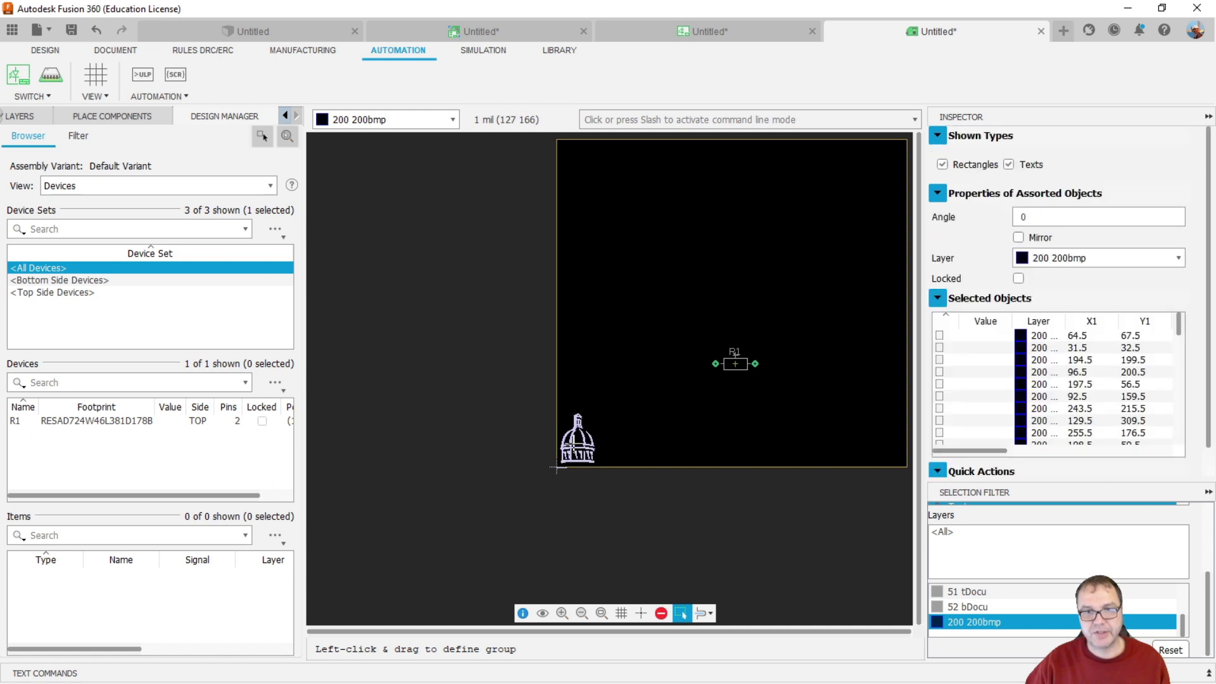
{"action": "key", "text": "m"}
{"action": "right_click", "coordinate": [661, 375], "text": "ctrl"}
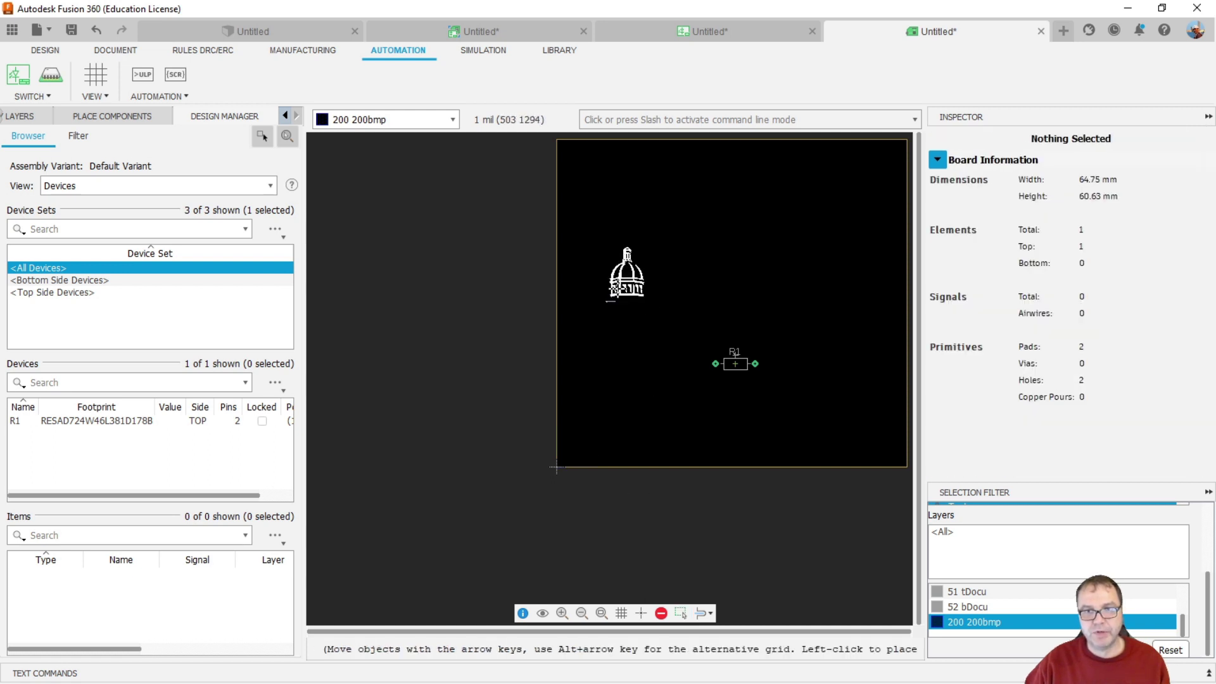
{"action": "right_click", "coordinate": [674, 263]}
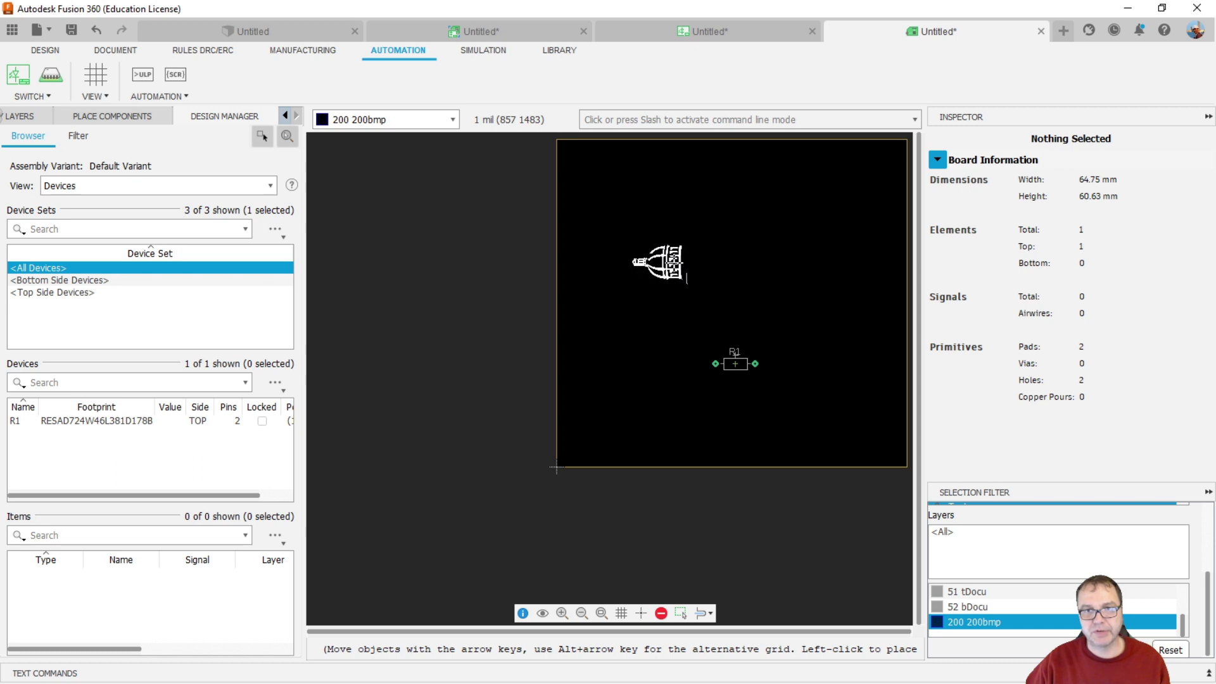
{"action": "right_click", "coordinate": [661, 262], "text": "shift"}
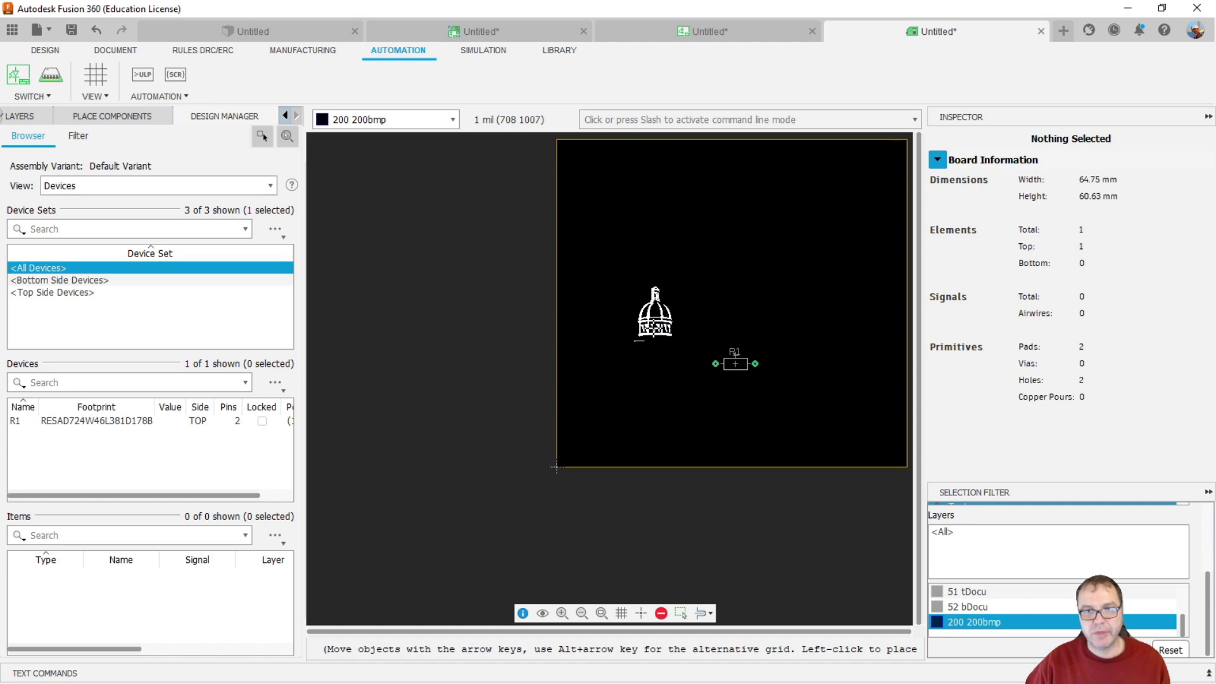
{"action": "left_click", "coordinate": [641, 344]}
Remove the small file path text below the logo's lower-left corner, leaving the logo graphic in place
{"action": "scroll", "coordinate": [641, 344], "scroll_direction": "up", "scroll_amount": 5}
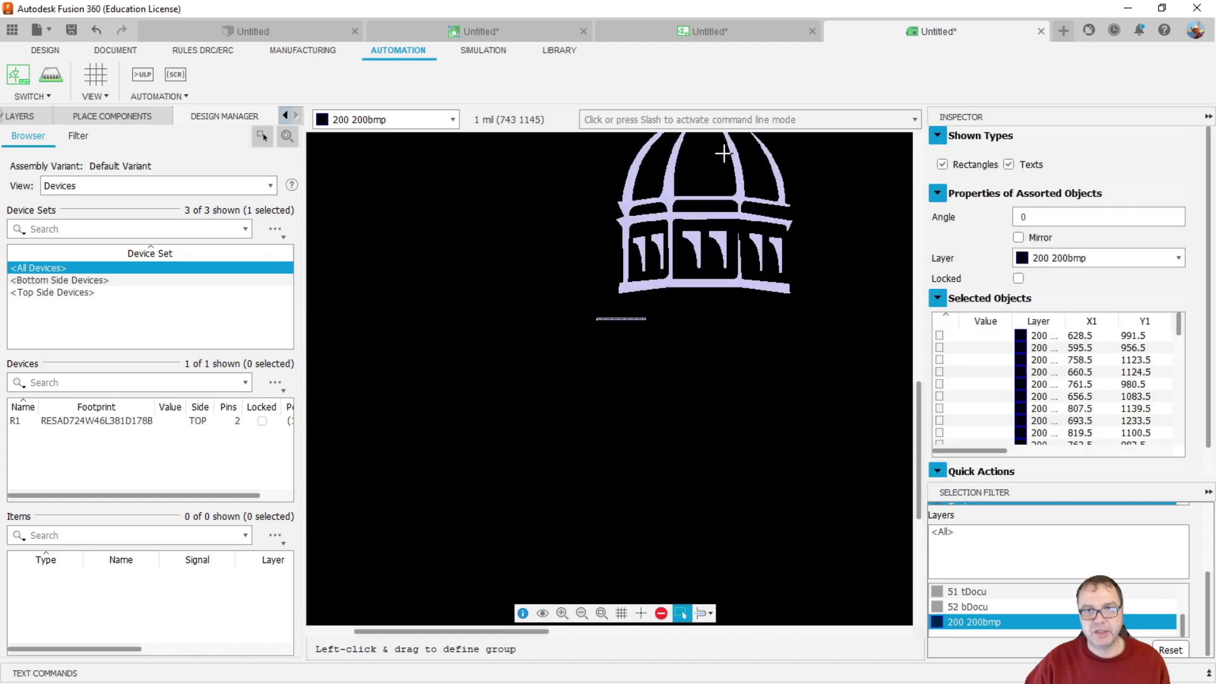
{"action": "scroll", "coordinate": [640, 282], "scroll_direction": "up", "scroll_amount": 6}
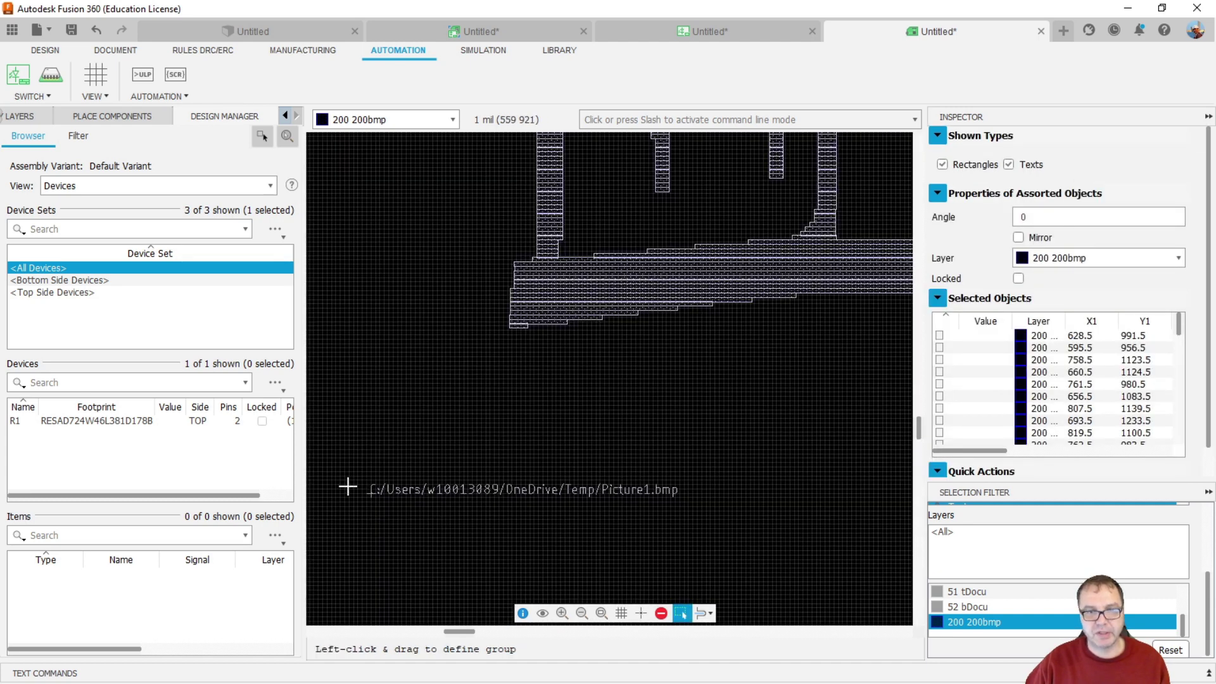
{"action": "scroll", "coordinate": [616, 525], "scroll_direction": "down", "scroll_amount": 3}
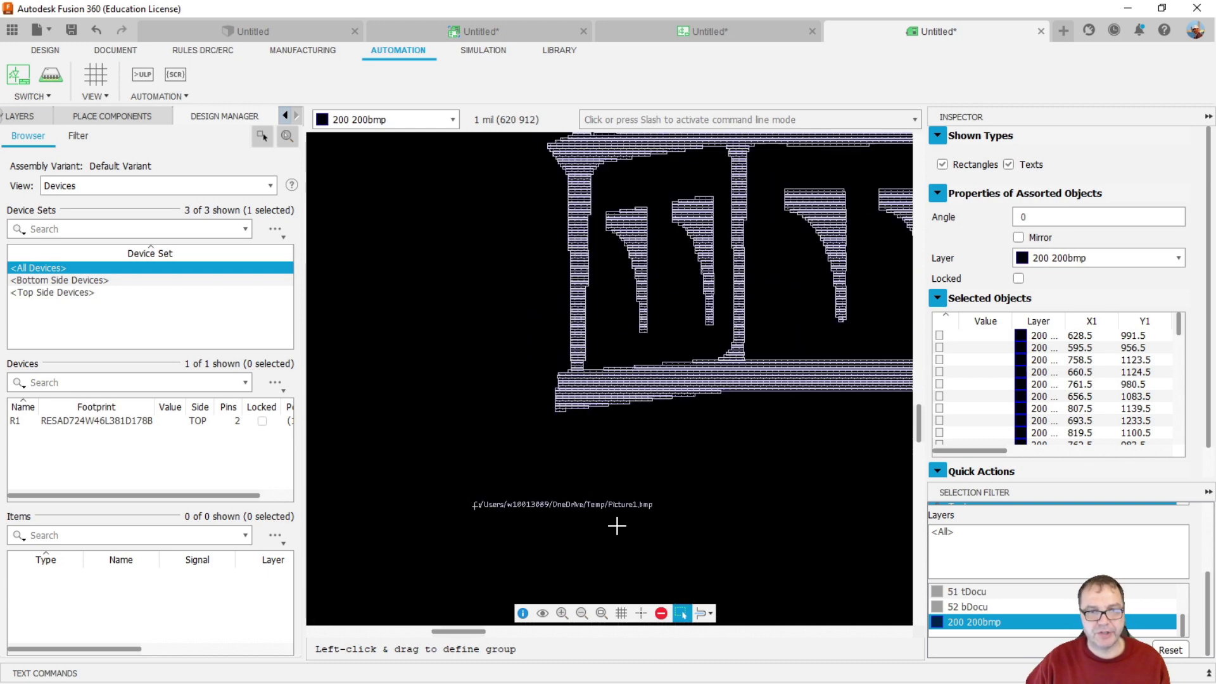
{"action": "left_click", "coordinate": [738, 535]}
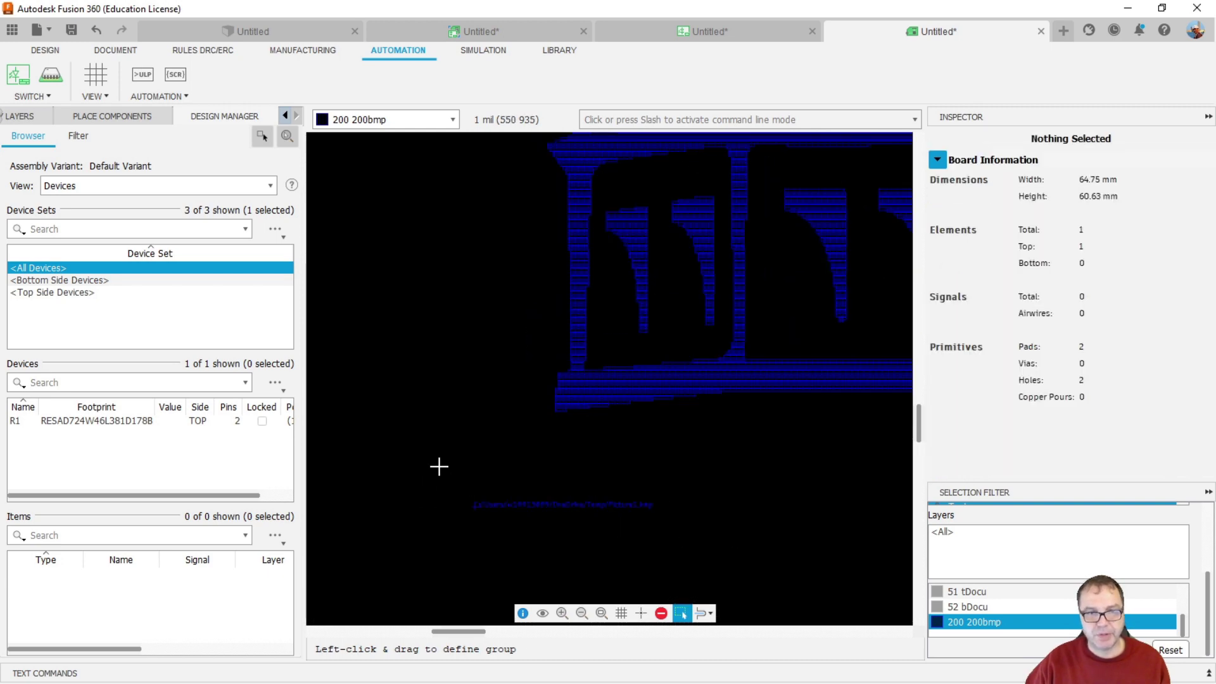
{"action": "left_click", "coordinate": [620, 533]}
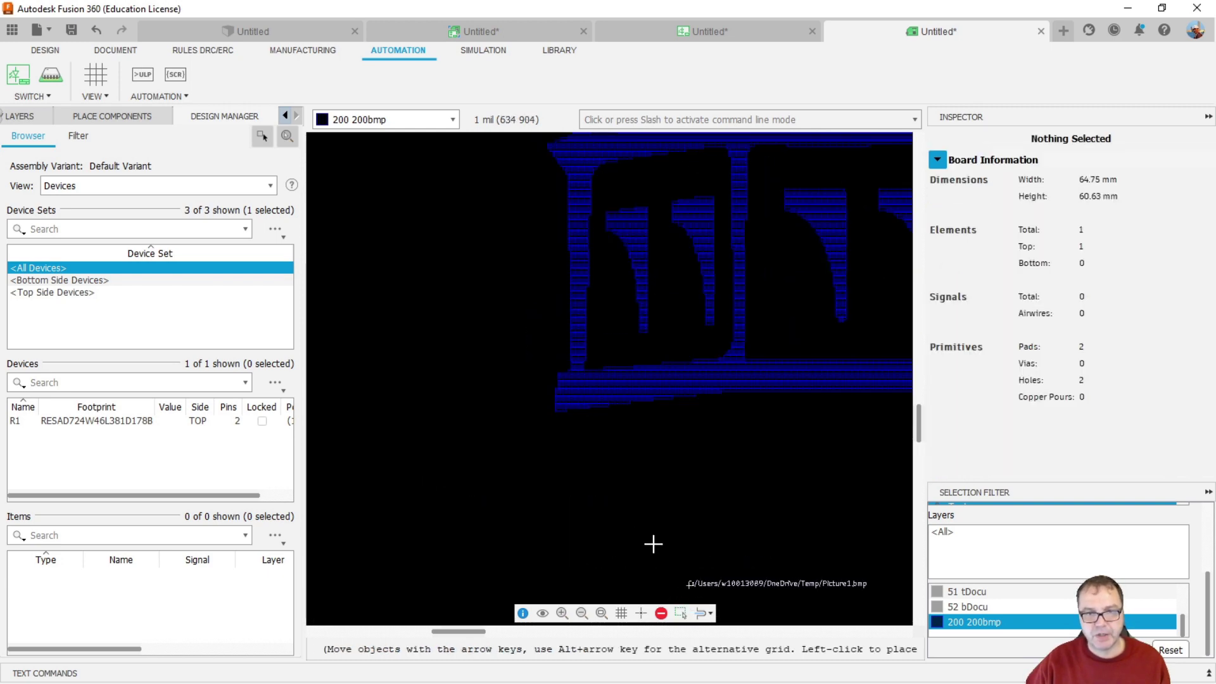
{"action": "left_click", "coordinate": [537, 521]}
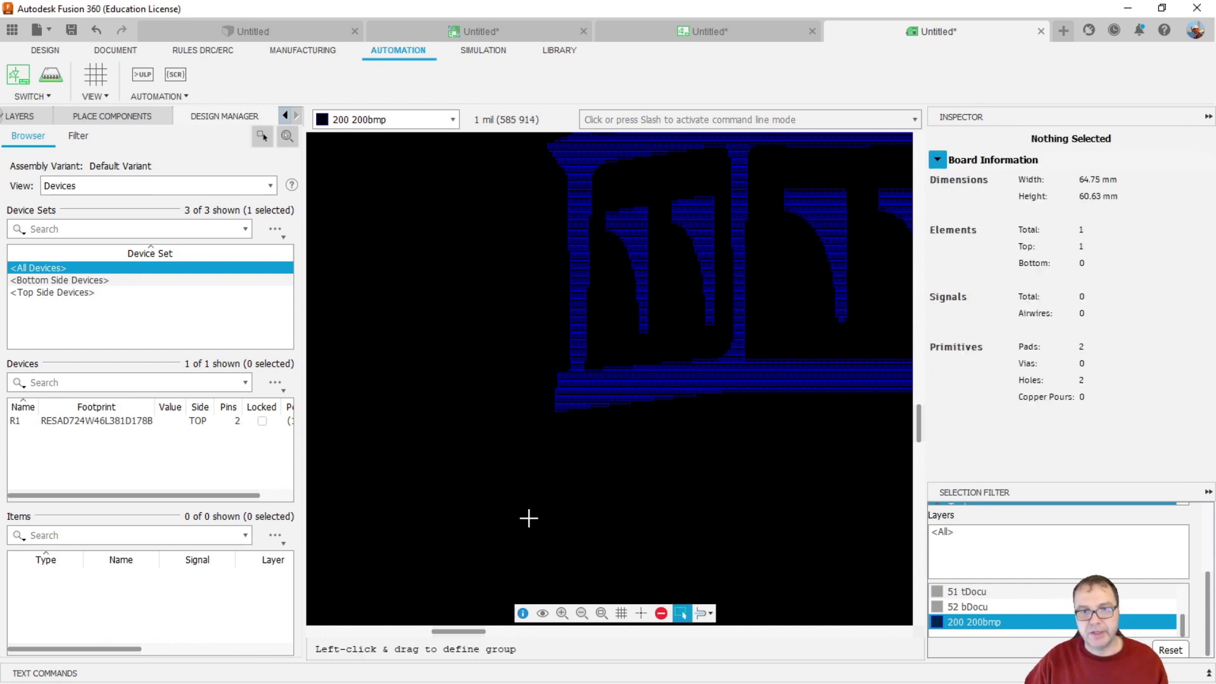
{"action": "scroll", "coordinate": [513, 456], "scroll_direction": "up", "scroll_amount": 2}
{"action": "scroll", "coordinate": [513, 456], "scroll_direction": "down", "scroll_amount": 5}
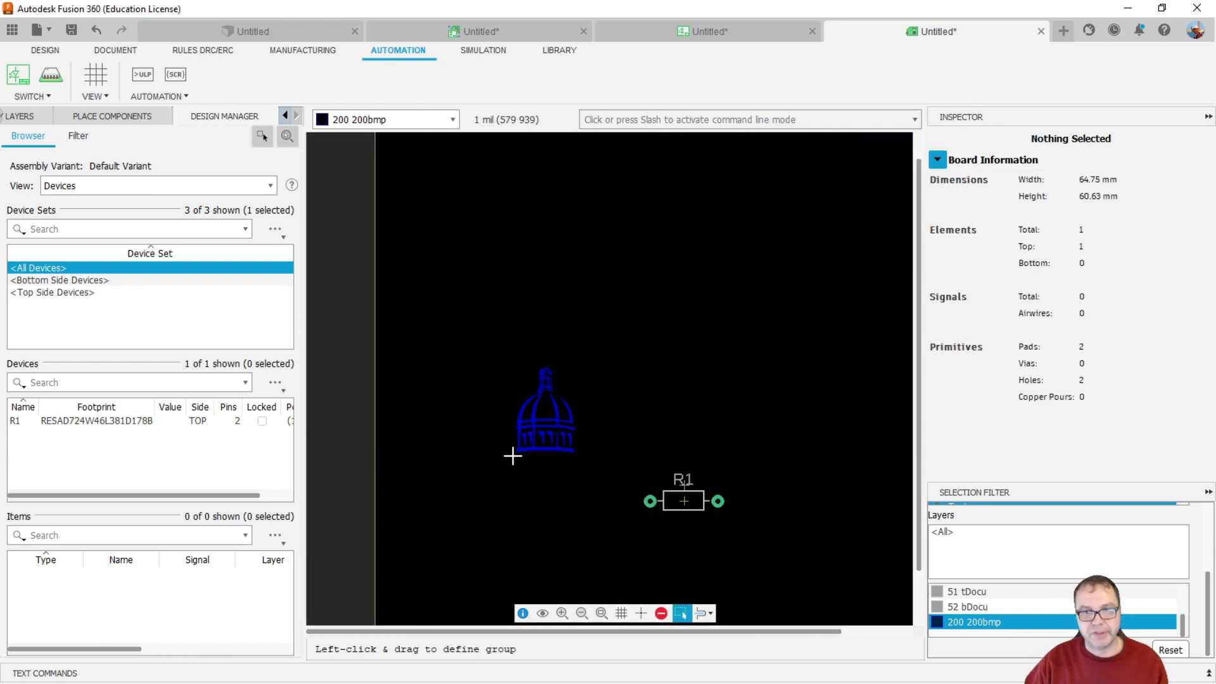
Select the whole dome logo on the board and change its layer to 21 tPlace
{"action": "scroll", "coordinate": [518, 465], "scroll_direction": "up", "scroll_amount": 3}
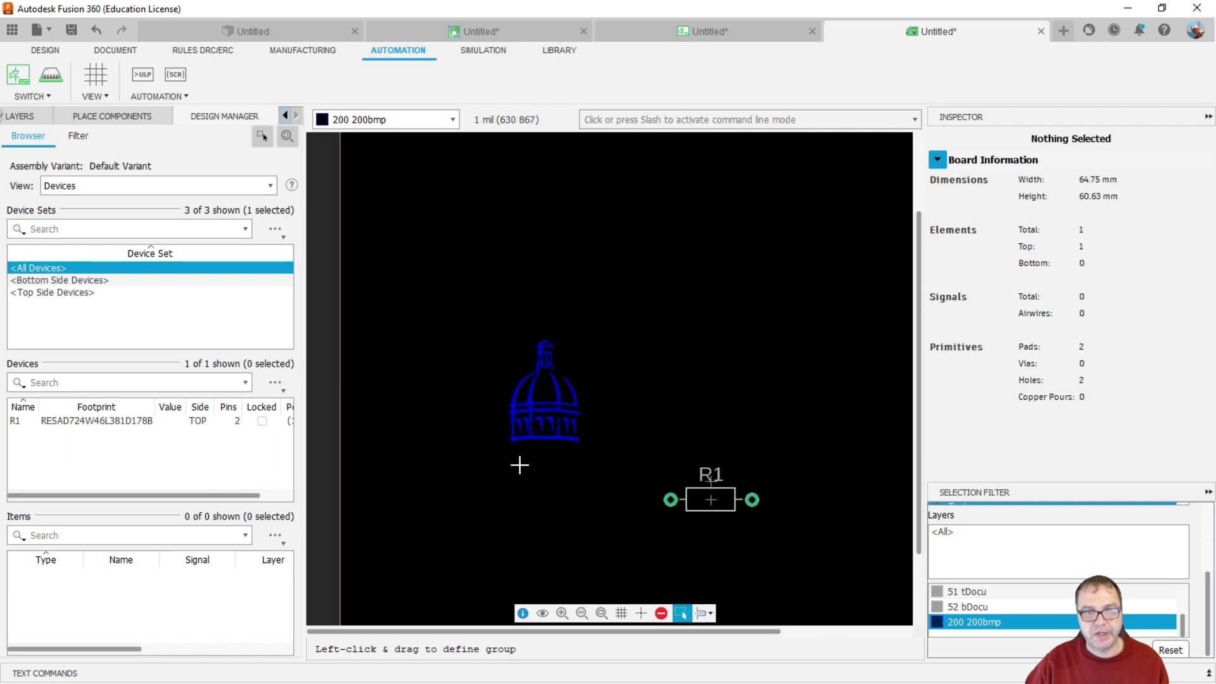
{"action": "scroll", "coordinate": [519, 466], "scroll_direction": "down", "scroll_amount": 3}
{"action": "scroll", "coordinate": [519, 465], "scroll_direction": "down", "scroll_amount": 2}
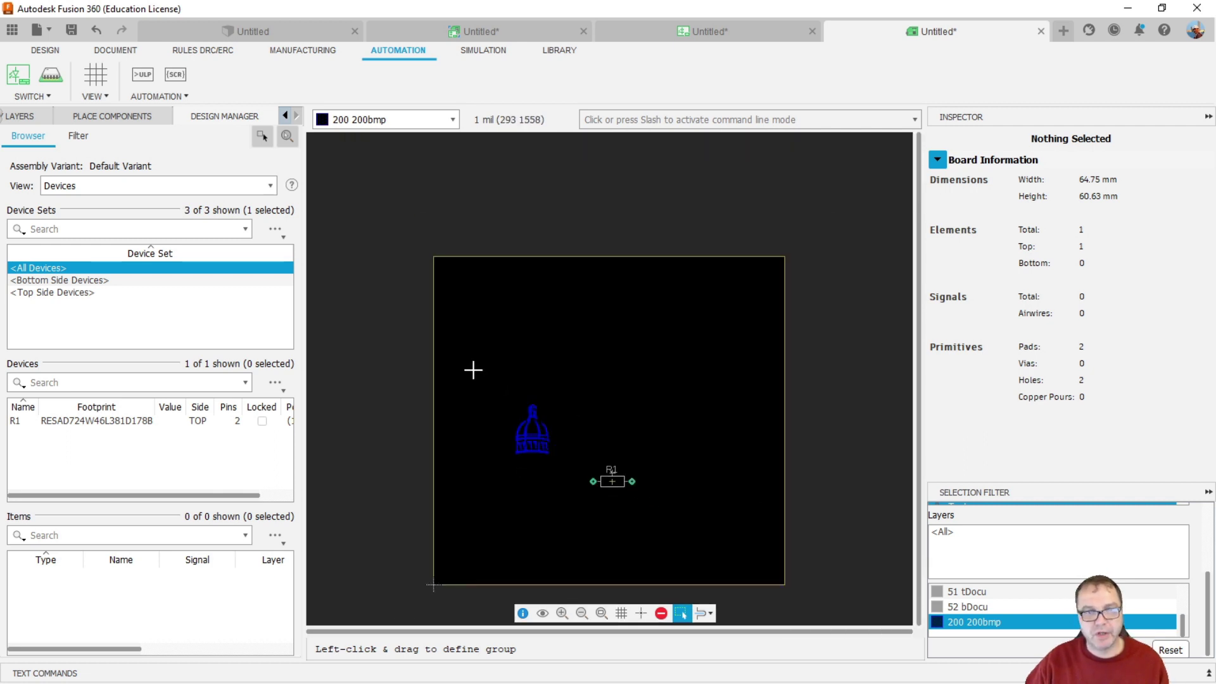
{"action": "left_click_drag", "start_coordinate": [473, 370], "coordinate": [574, 489]}
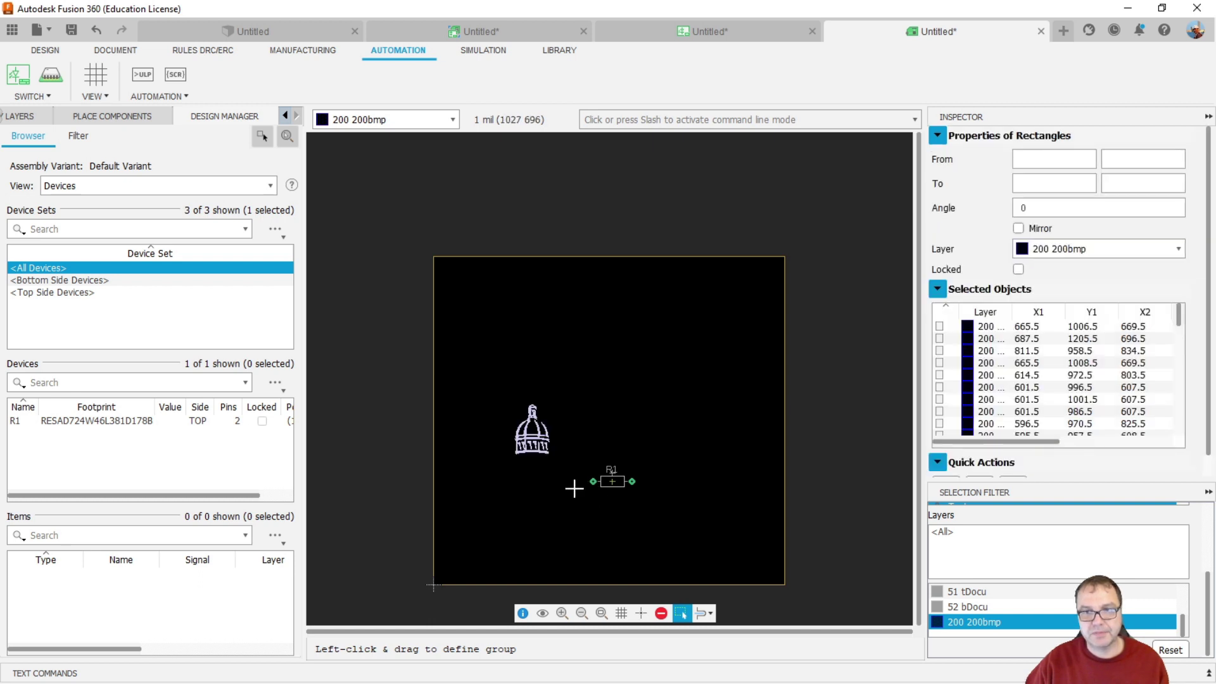
{"action": "left_click", "coordinate": [1179, 250]}
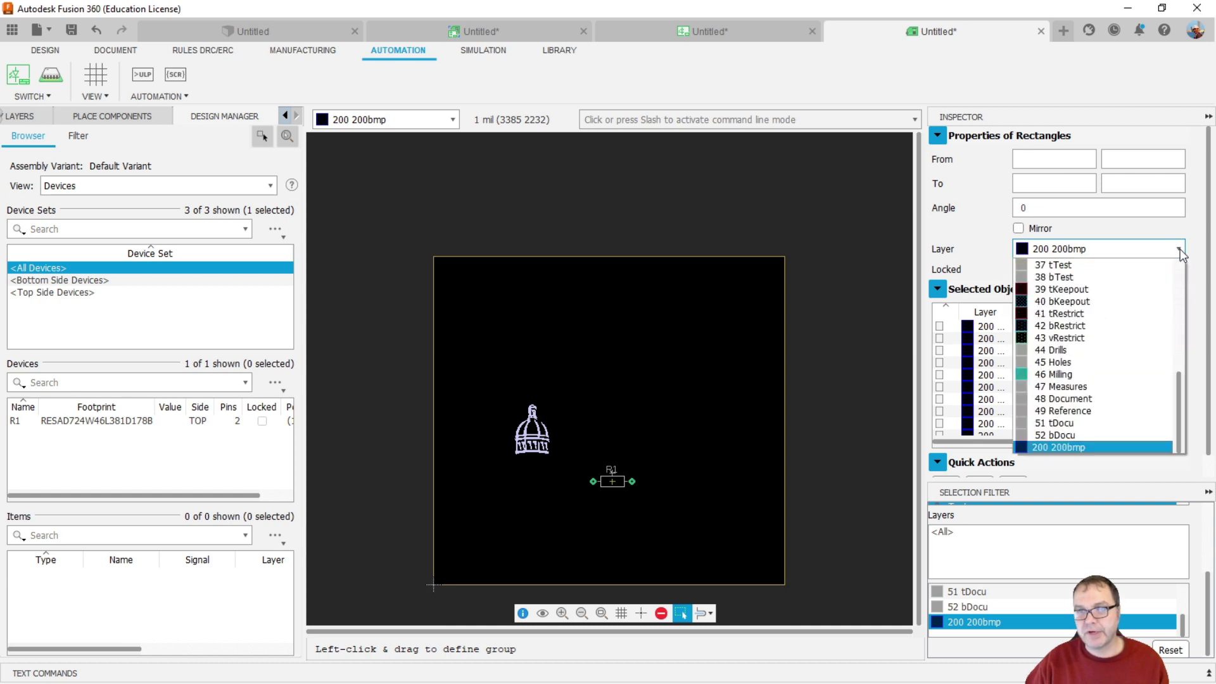
{"action": "left_click_drag", "start_coordinate": [1176, 387], "coordinate": [1172, 288]}
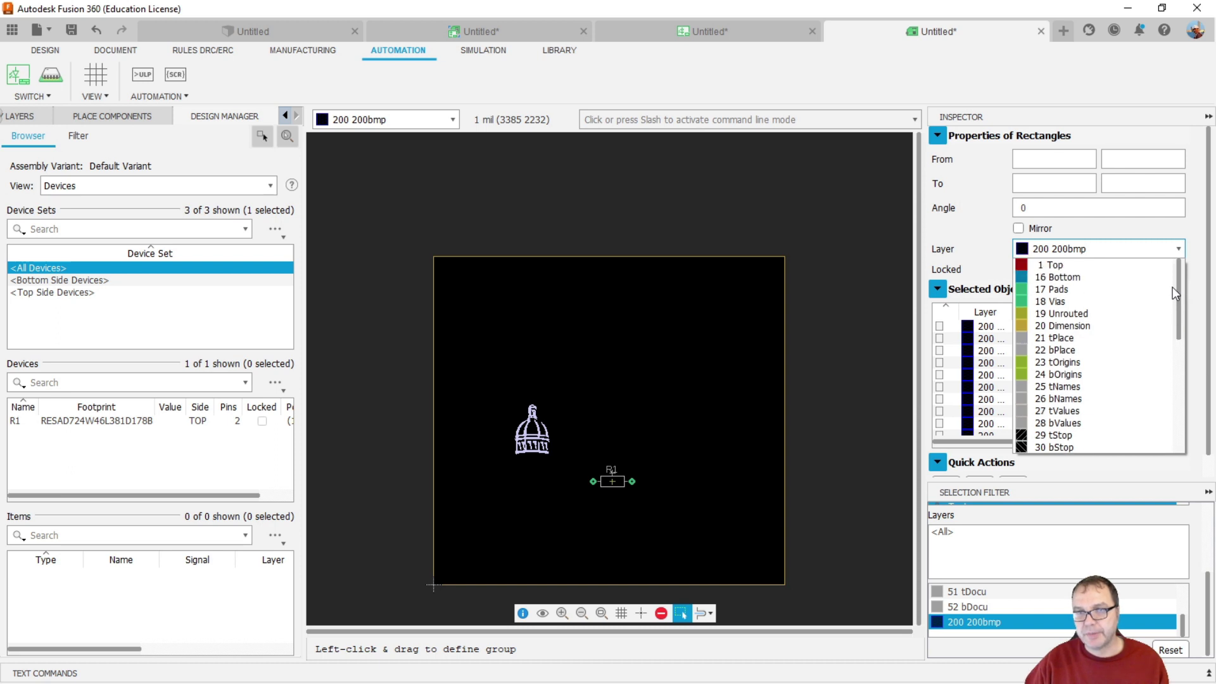
{"action": "left_click", "coordinate": [1053, 338]}
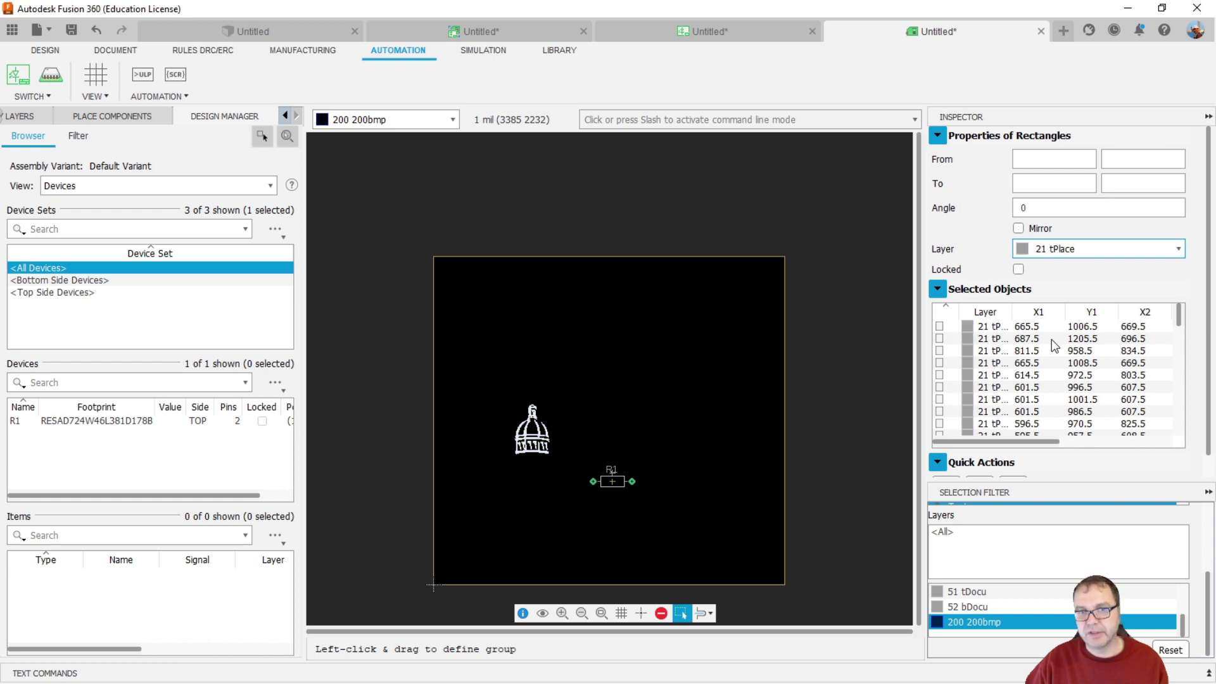
{"action": "left_click", "coordinate": [659, 399]}
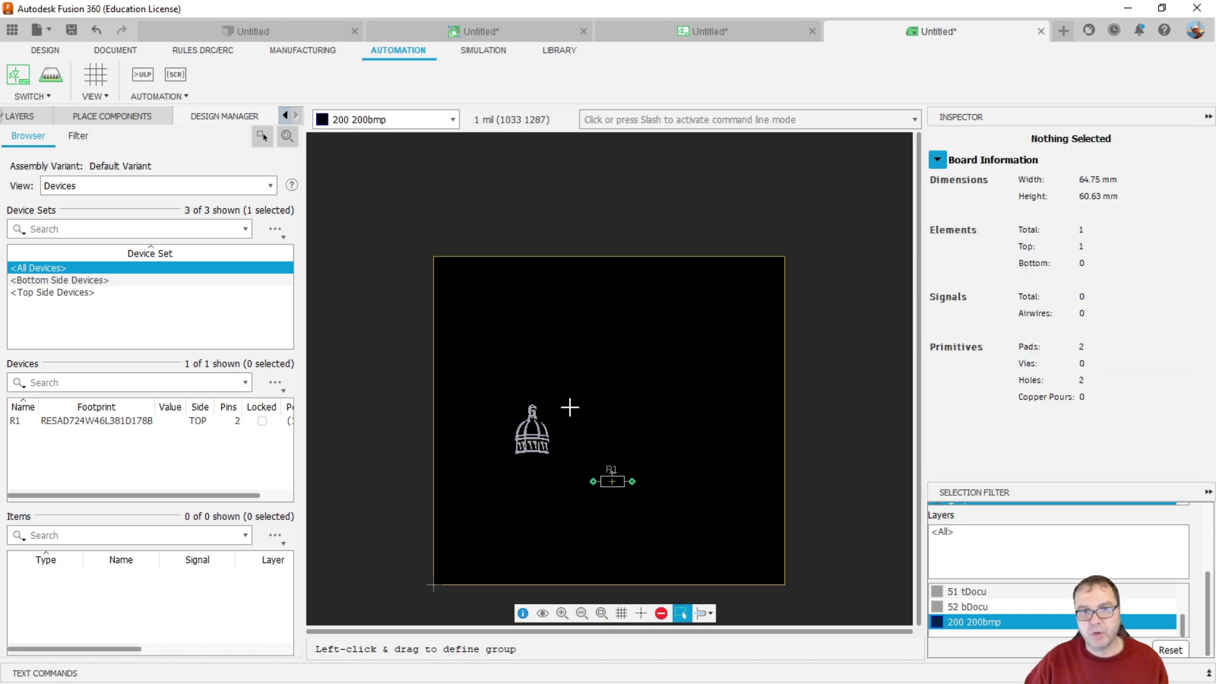
Reset the selection filter so that objects on all layers can be selected again
{"action": "left_click_drag", "start_coordinate": [502, 379], "coordinate": [561, 470]}
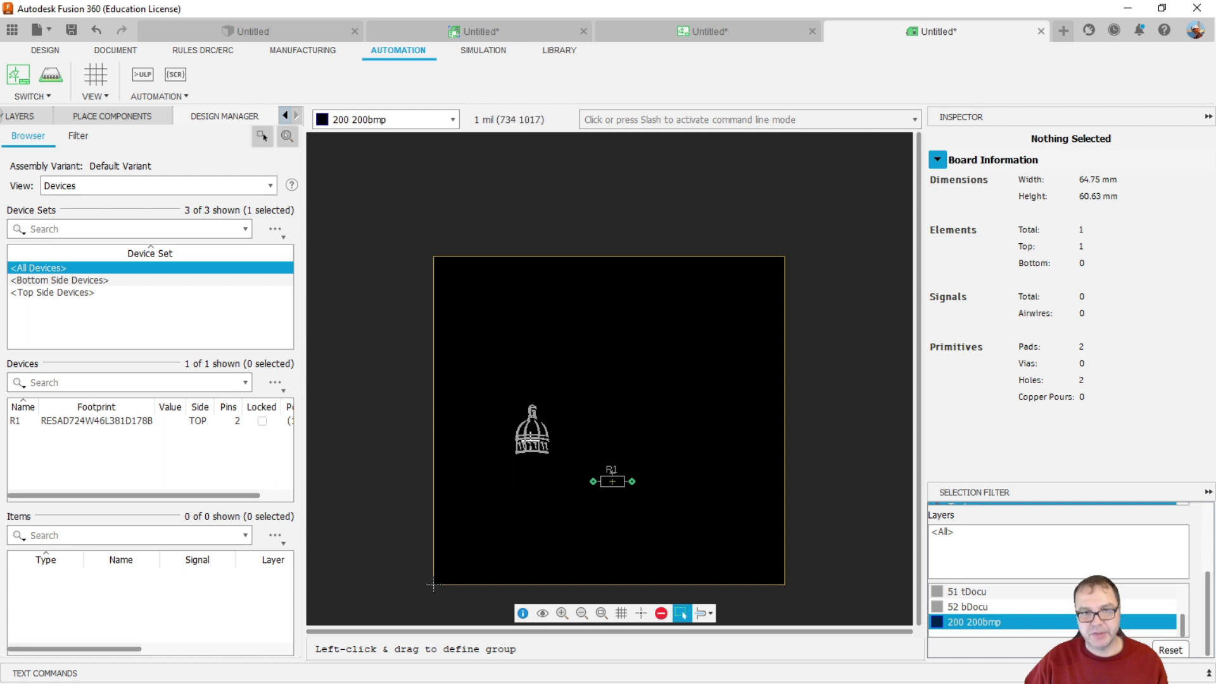
{"action": "left_click_drag", "start_coordinate": [511, 386], "coordinate": [573, 476]}
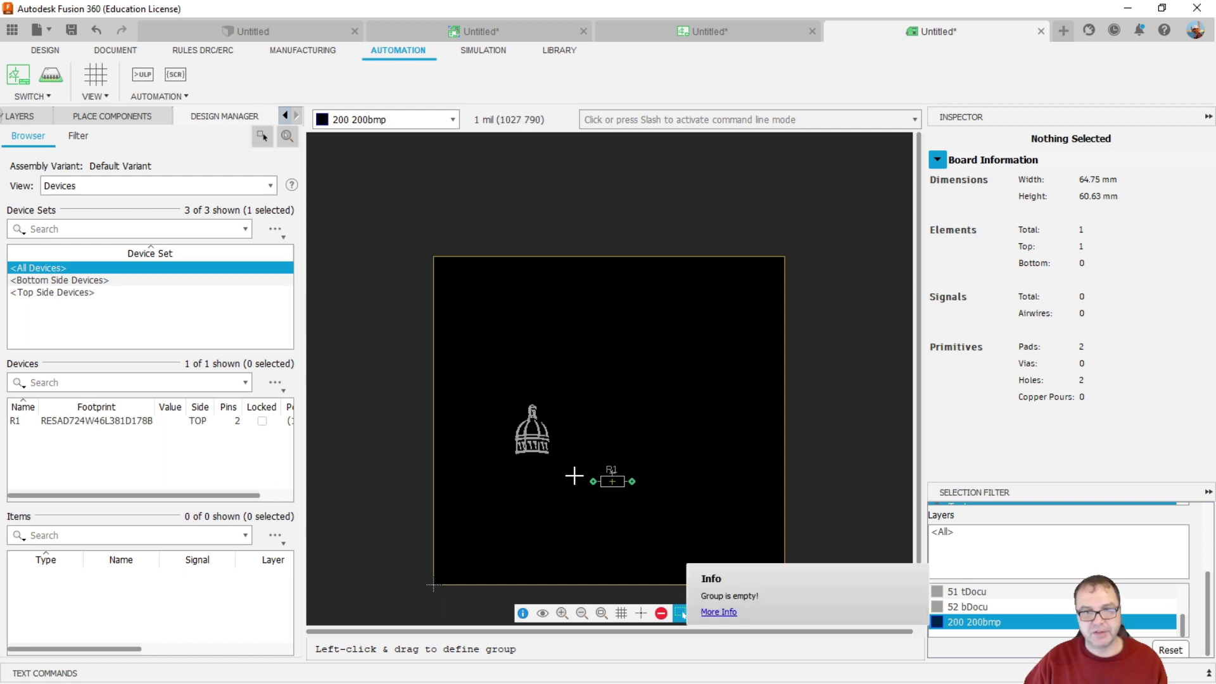
{"action": "left_click", "coordinate": [1181, 651]}
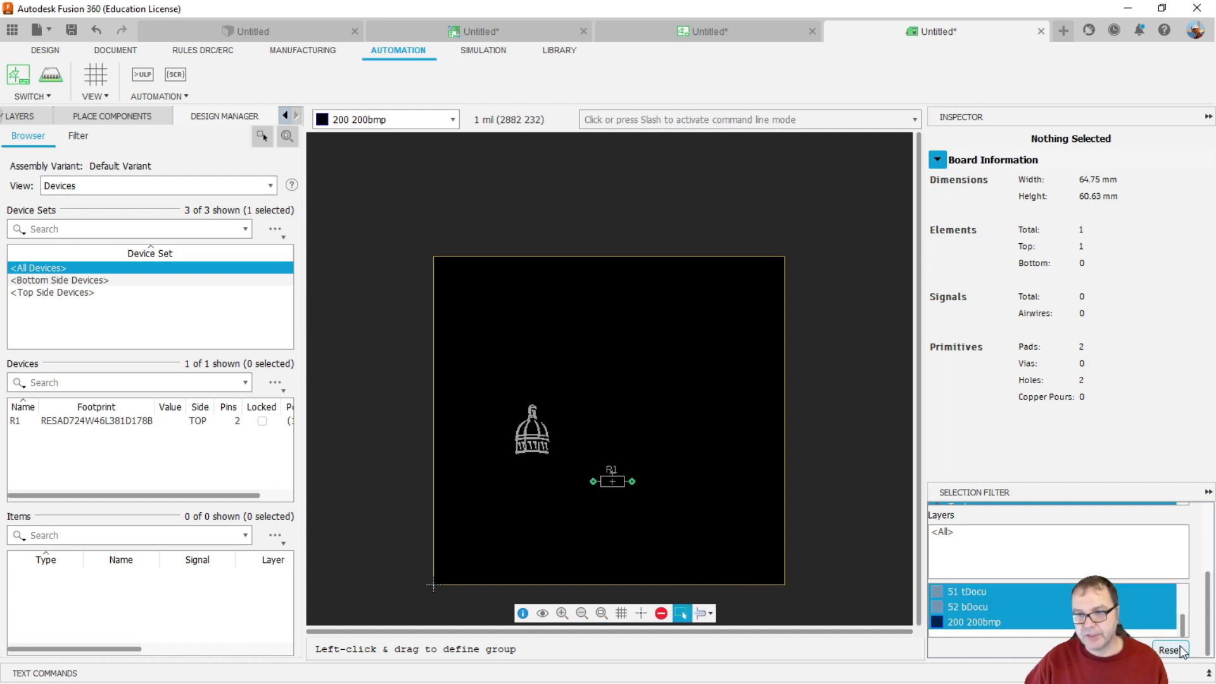
Duplicate the dome logo and place the copy beside the original on its right, just above R1
{"action": "left_click_drag", "start_coordinate": [469, 369], "coordinate": [567, 474]}
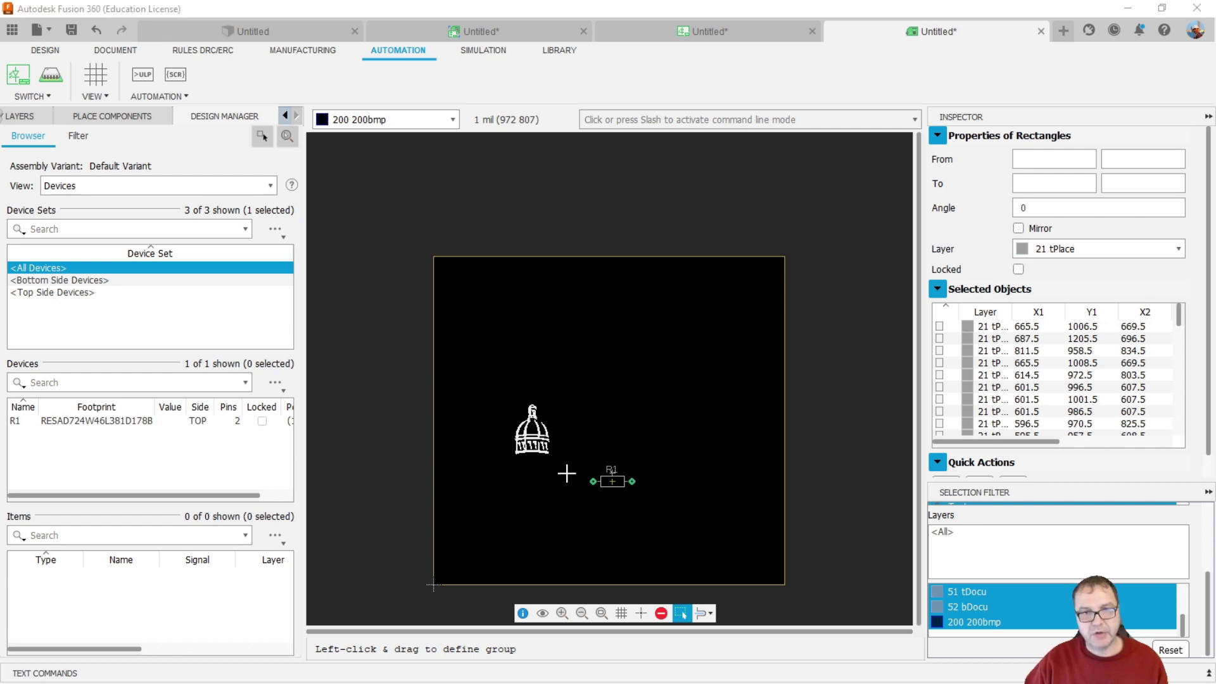
{"action": "key", "text": "ctrl+v"}
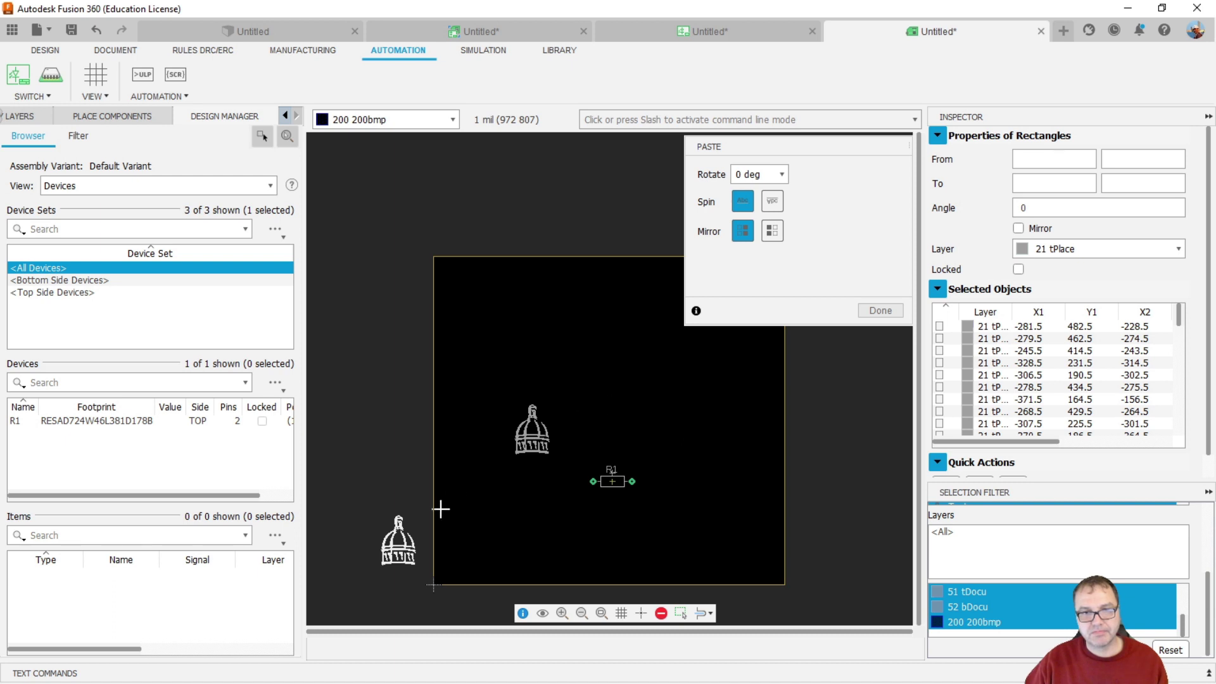
{"action": "left_click", "coordinate": [537, 366]}
{"action": "left_click_drag", "start_coordinate": [399, 554], "coordinate": [542, 499]}
{"action": "left_click_drag", "start_coordinate": [455, 361], "coordinate": [512, 428]}
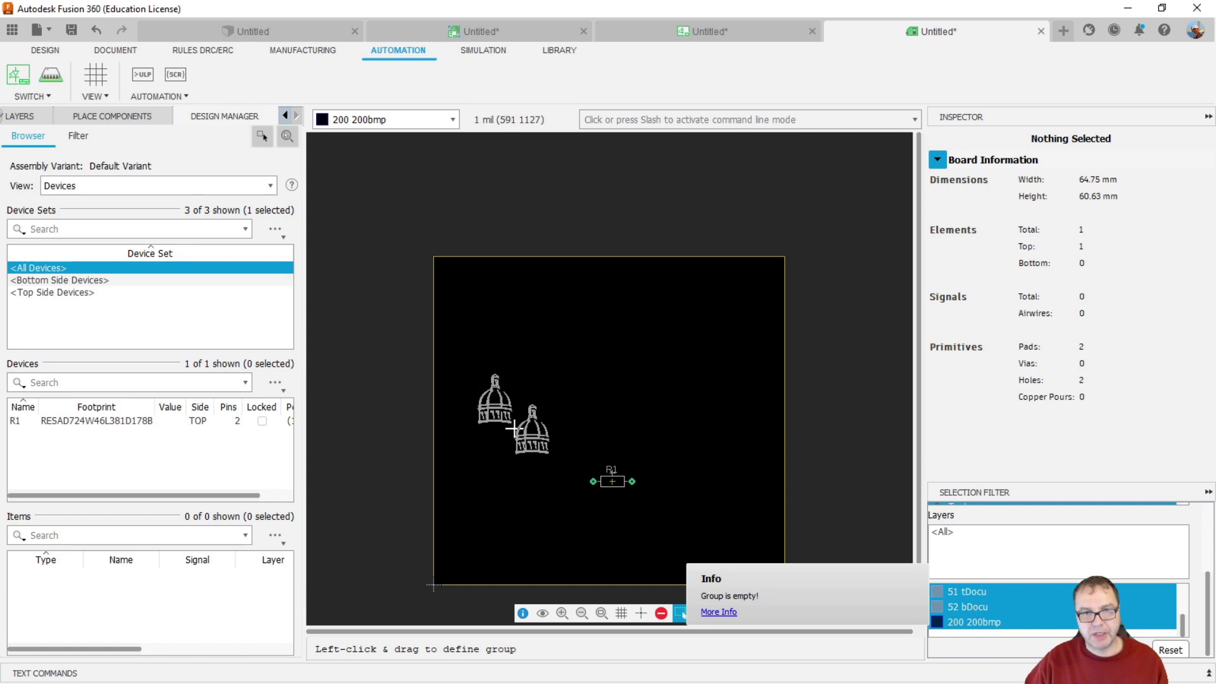
{"action": "left_click", "coordinate": [510, 428]}
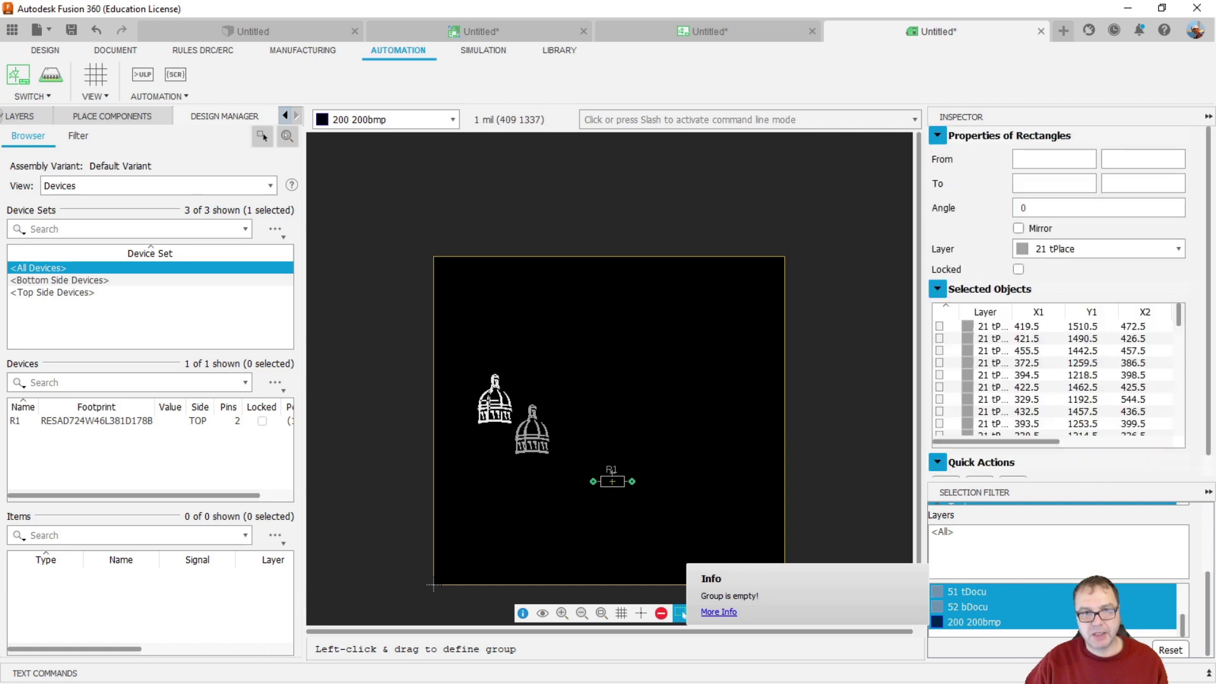
{"action": "left_click", "coordinate": [586, 379]}
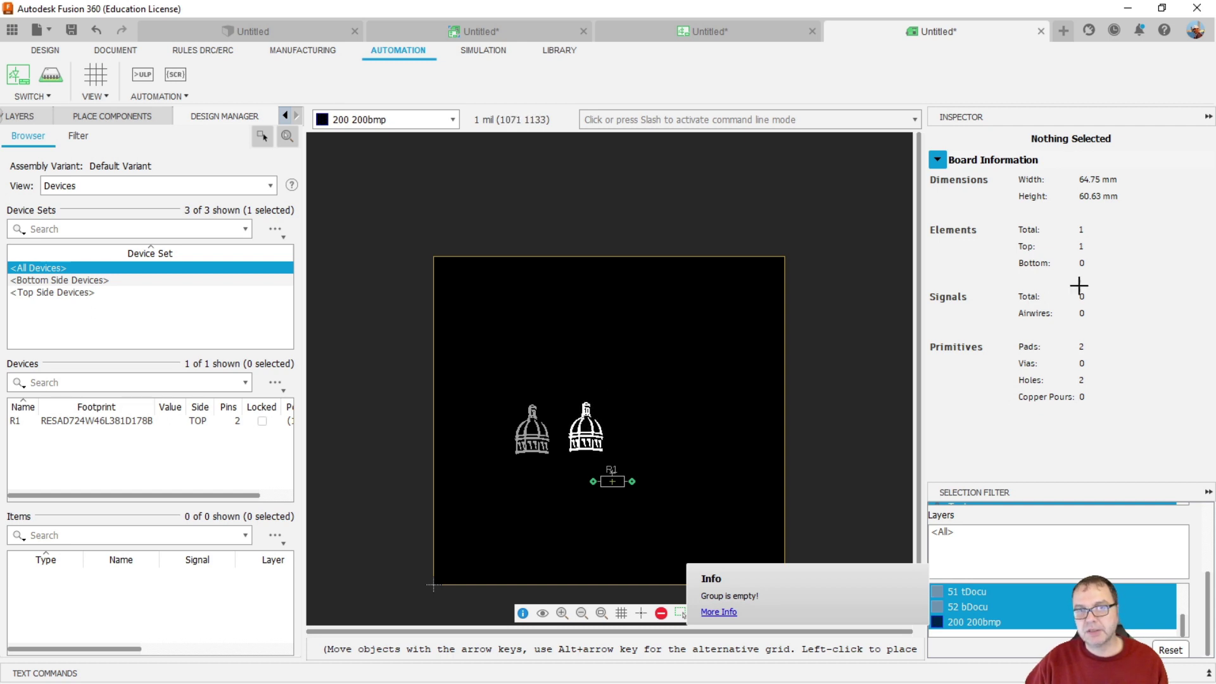
{"action": "key", "text": "Escape"}
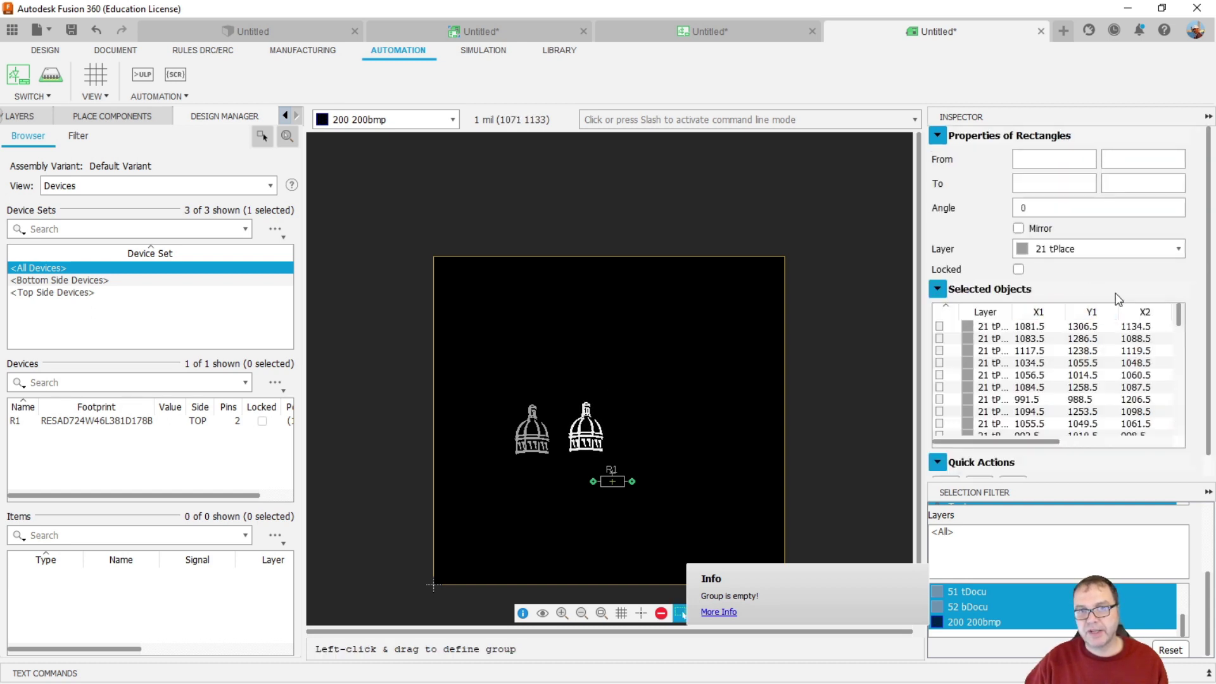
Change the copied logo's layer to 1 Top and push the board to 3D PCB with the Recommended preset
{"action": "left_click", "coordinate": [1177, 249]}
{"action": "key", "text": "Escape"}
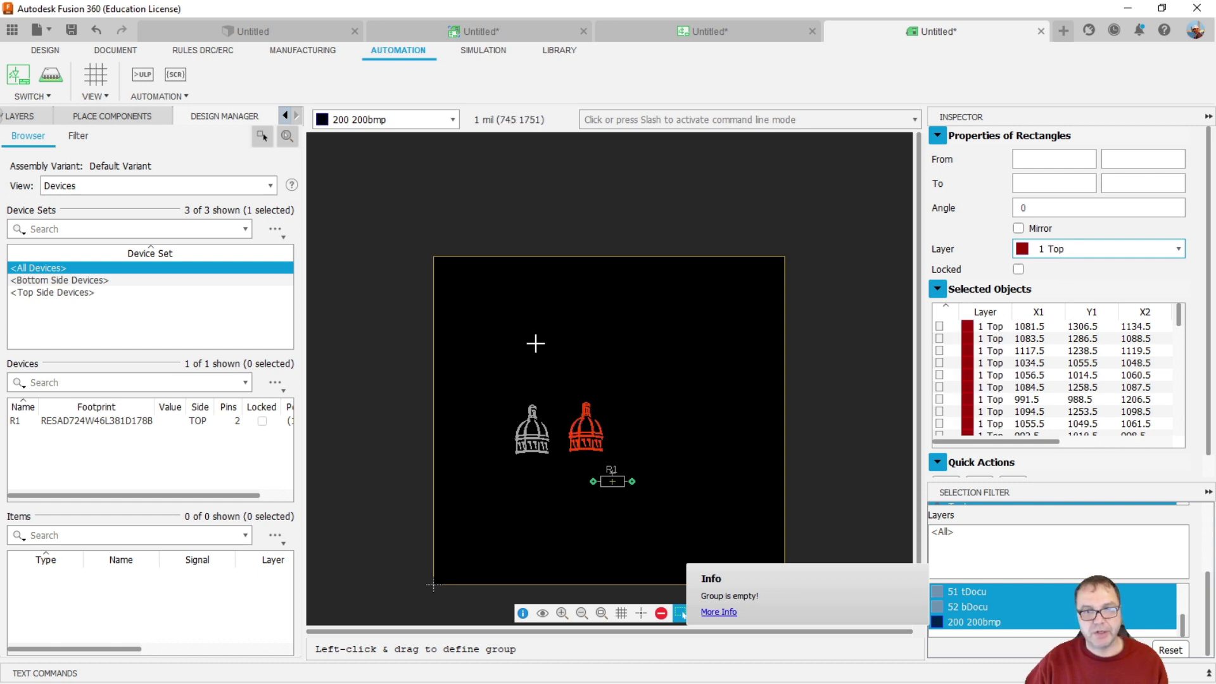
{"action": "left_click", "coordinate": [51, 79]}
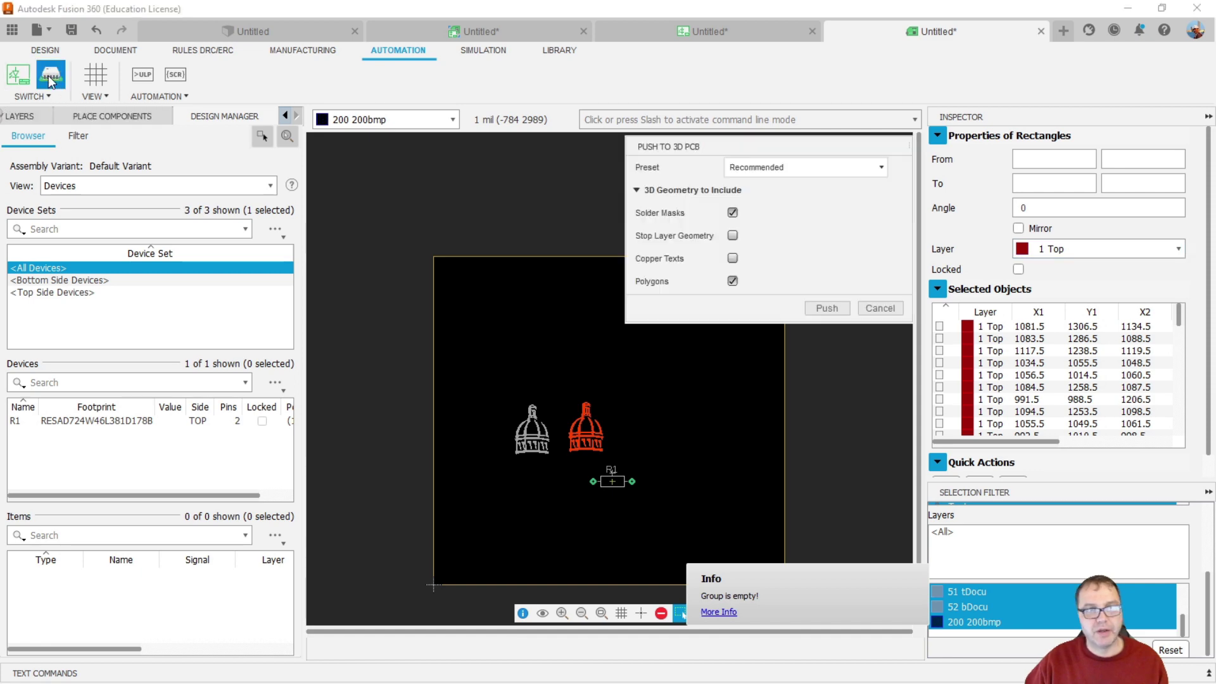
{"action": "left_click", "coordinate": [820, 308]}
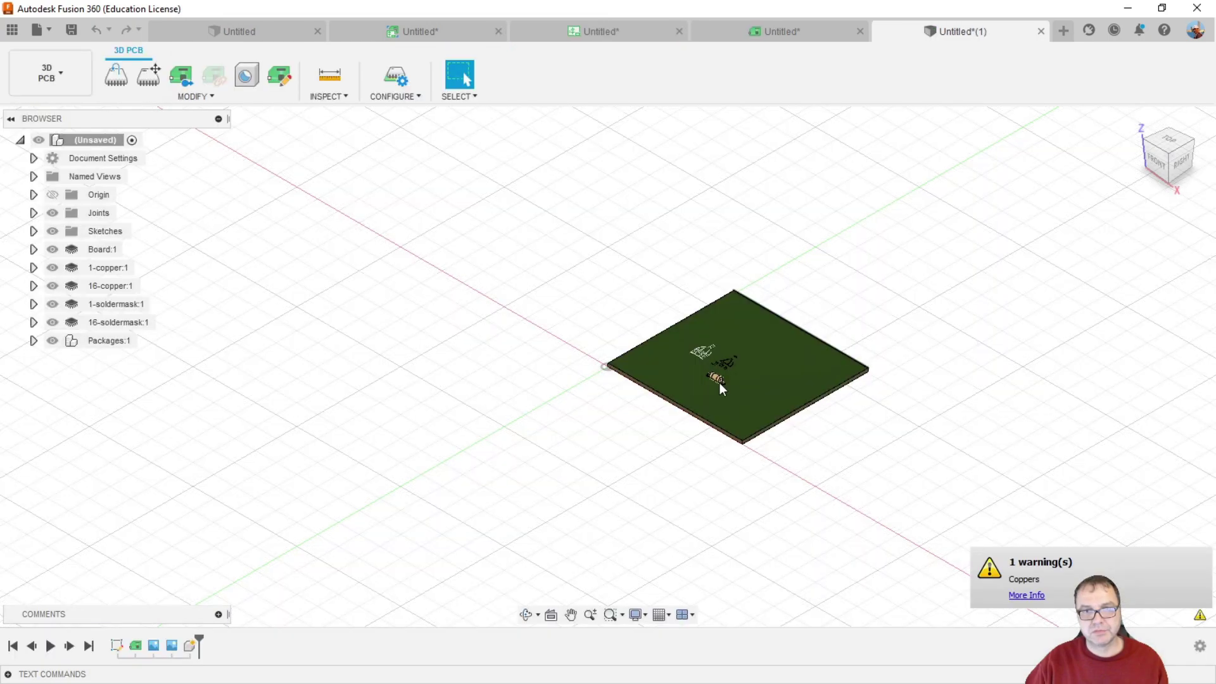
Examine both dome logos on the 3D board up close and from several angles, comparing the tPlace silkscreen version with the Top copper version
{"action": "scroll", "coordinate": [710, 367], "scroll_direction": "down", "scroll_amount": 2}
{"action": "scroll", "coordinate": [709, 367], "scroll_direction": "up", "scroll_amount": 5}
{"action": "scroll", "coordinate": [710, 362], "scroll_direction": "up", "scroll_amount": 3}
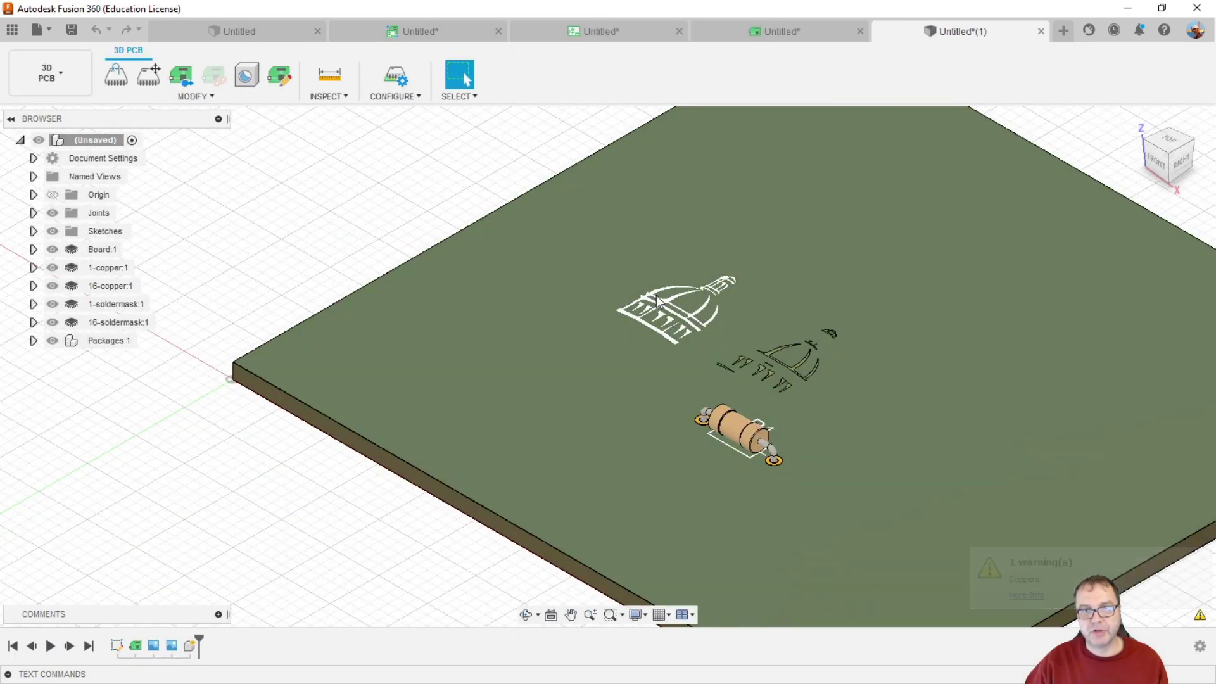
{"action": "scroll", "coordinate": [769, 350], "scroll_direction": "up", "scroll_amount": 3}
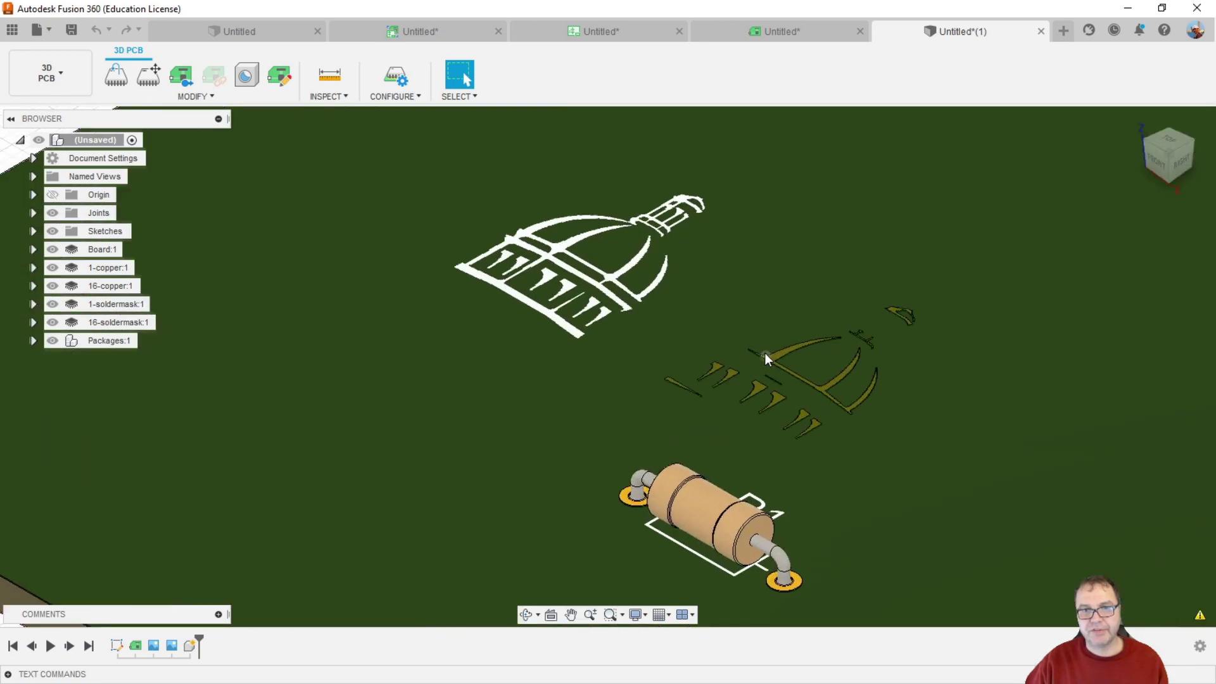
{"action": "scroll", "coordinate": [765, 352], "scroll_direction": "down", "scroll_amount": 3}
{"action": "middle_click_drag", "start_coordinate": [758, 349], "coordinate": [793, 332], "text": "shift"}
{"action": "scroll", "coordinate": [793, 329], "scroll_direction": "up", "scroll_amount": 4}
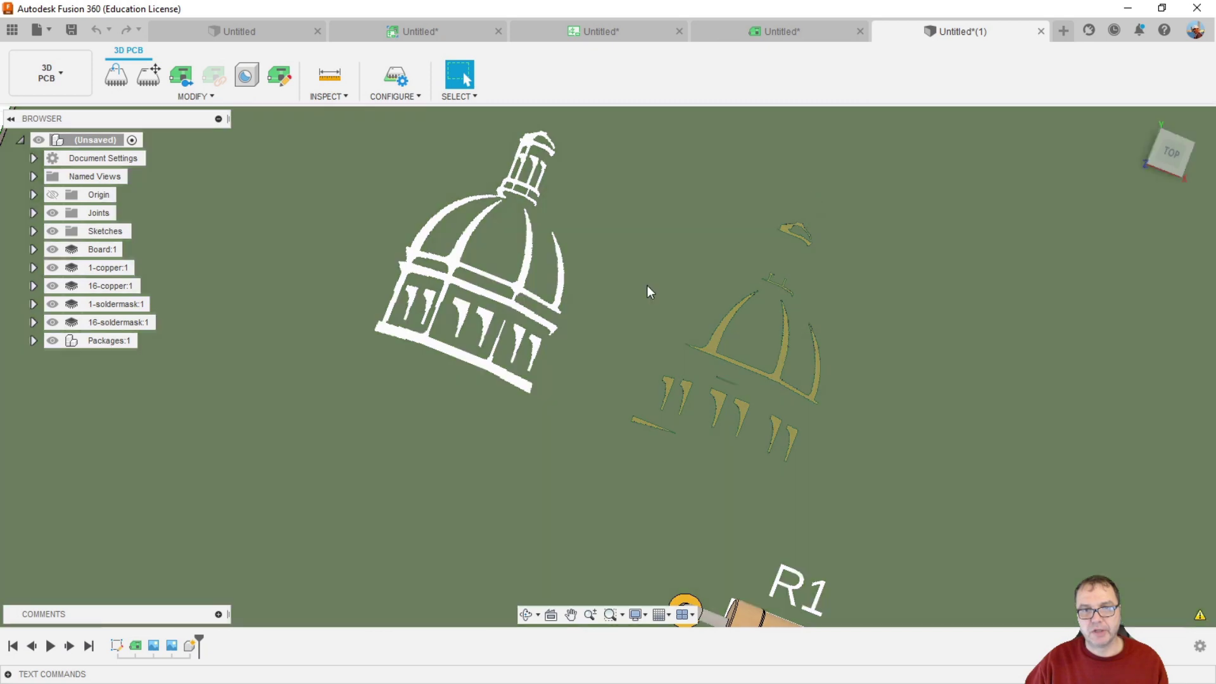
{"action": "scroll", "coordinate": [845, 374], "scroll_direction": "down", "scroll_amount": 3}
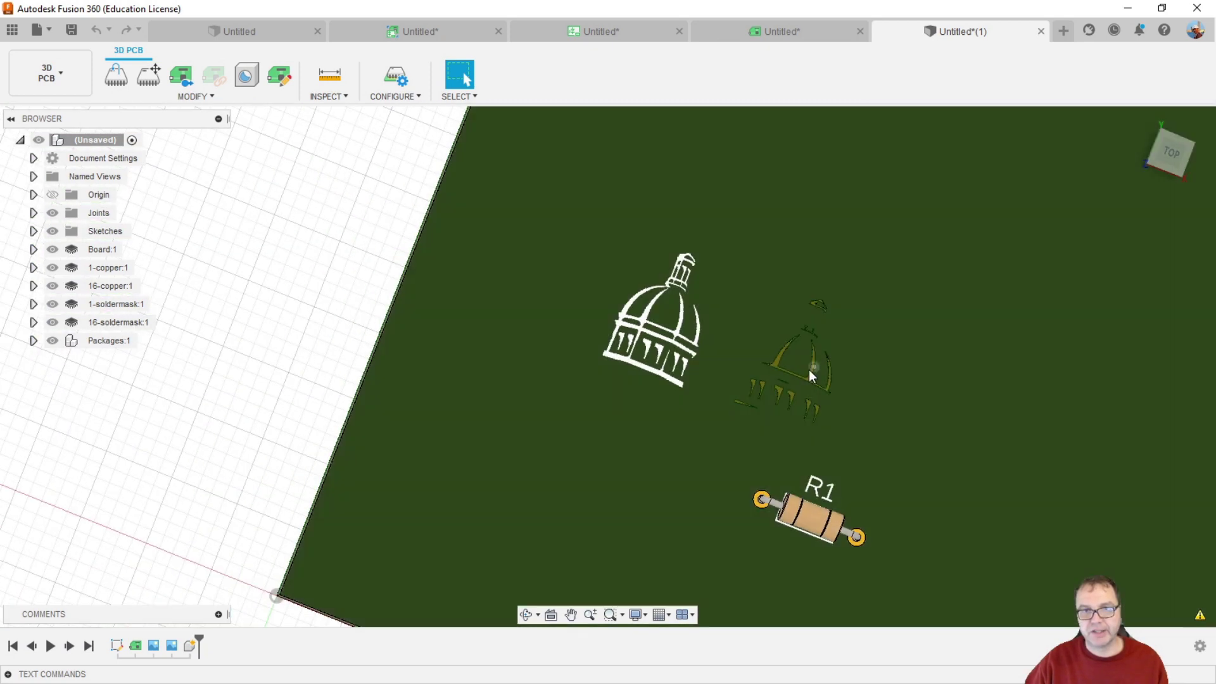
{"action": "scroll", "coordinate": [805, 379], "scroll_direction": "up", "scroll_amount": 2}
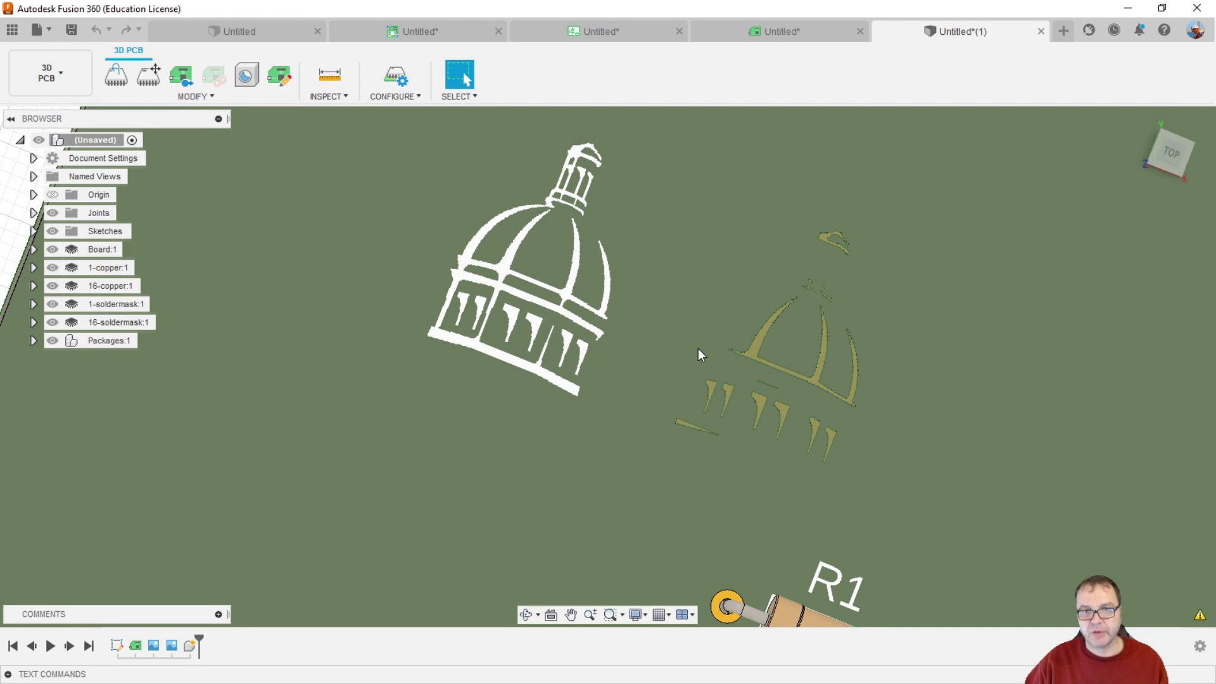
{"action": "scroll", "coordinate": [783, 422], "scroll_direction": "down", "scroll_amount": 1}
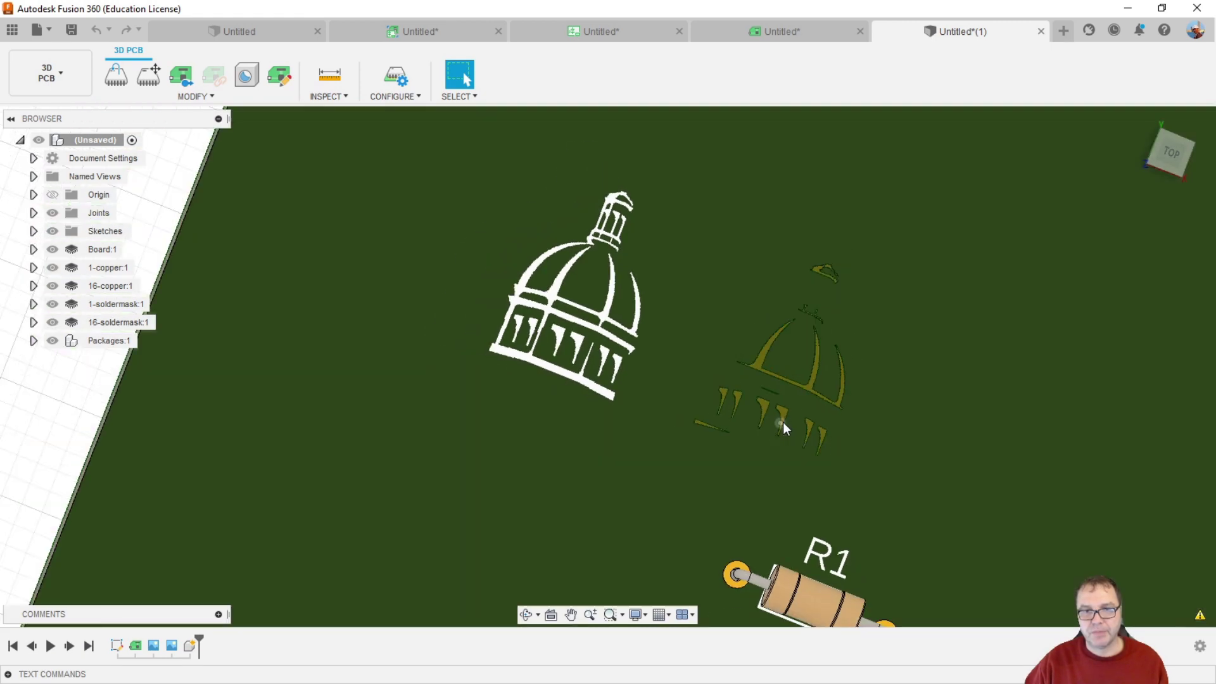
{"action": "scroll", "coordinate": [782, 422], "scroll_direction": "up", "scroll_amount": 3}
{"action": "scroll", "coordinate": [783, 421], "scroll_direction": "down", "scroll_amount": 3}
{"action": "middle_click_drag", "start_coordinate": [783, 421], "coordinate": [614, 374], "text": "shift"}
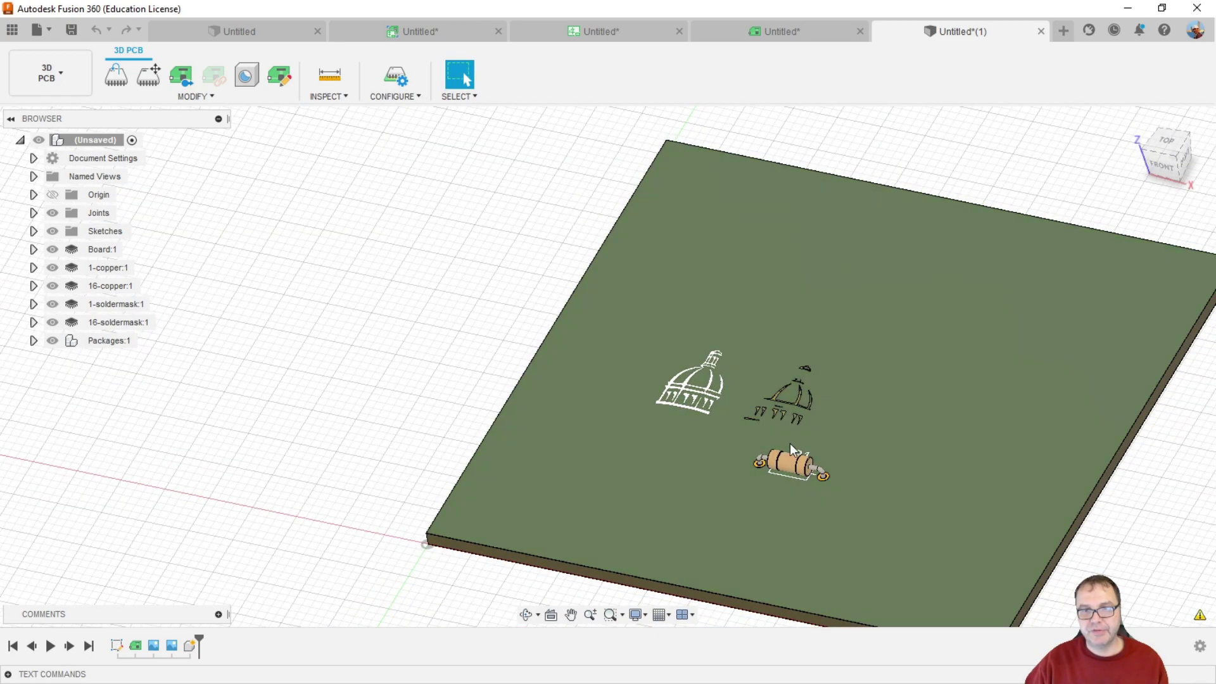
{"action": "scroll", "coordinate": [785, 443], "scroll_direction": "up", "scroll_amount": 2}
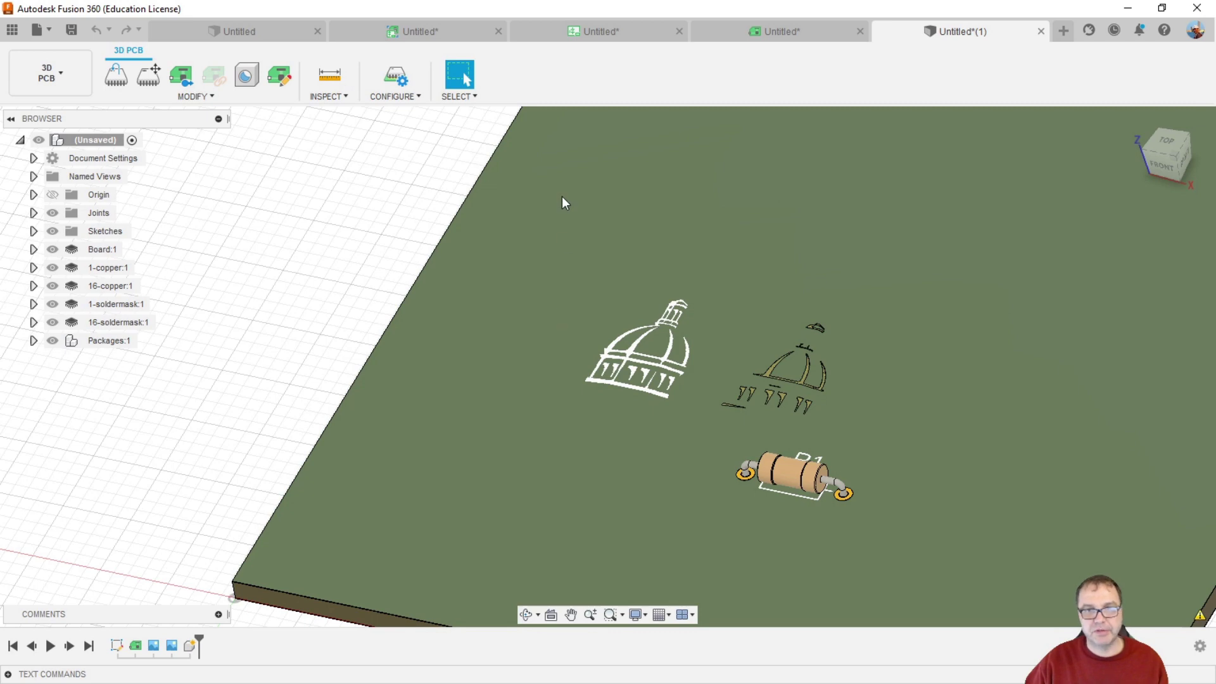